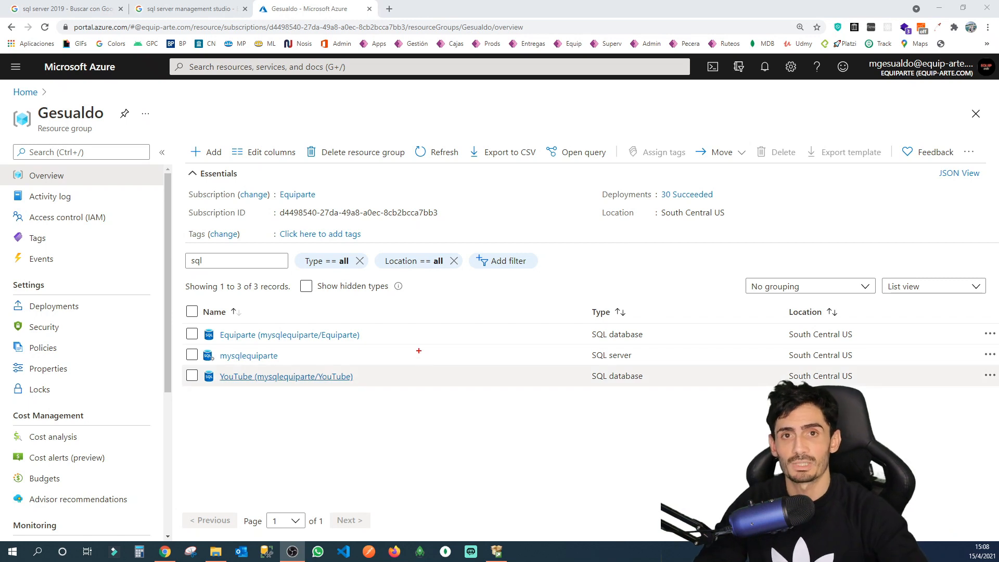
Step: Open Microsoft's SQL Server downloads page from the "sql server 2019" search results
left_click_drag(180, 363, 375, 395)
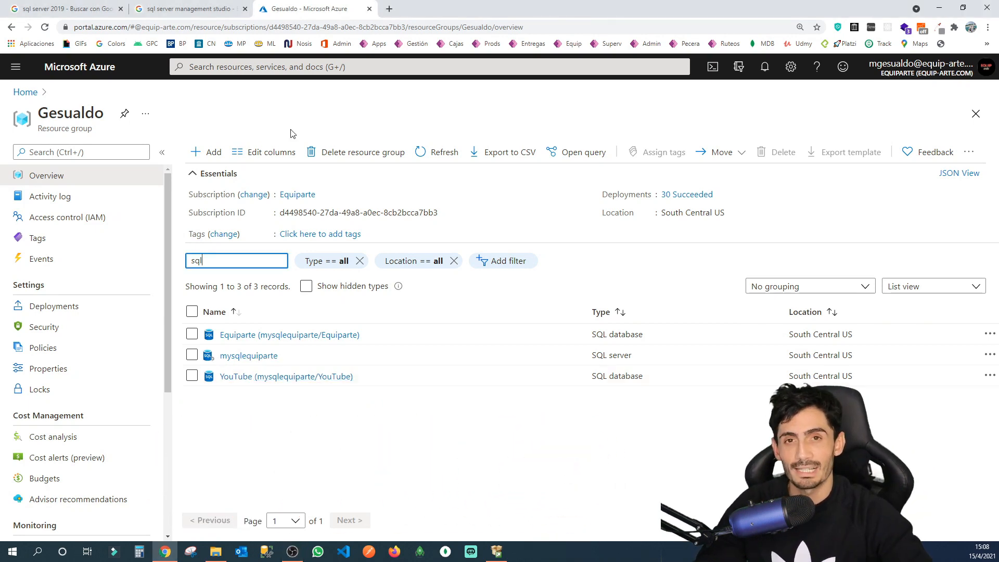
left_click(50, 7)
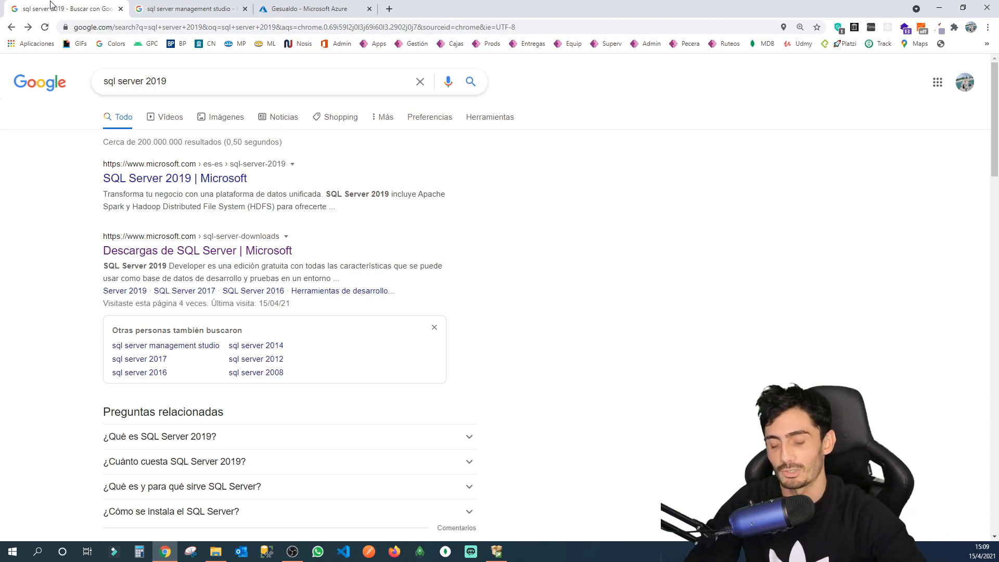
left_click(189, 81)
left_click(536, 198)
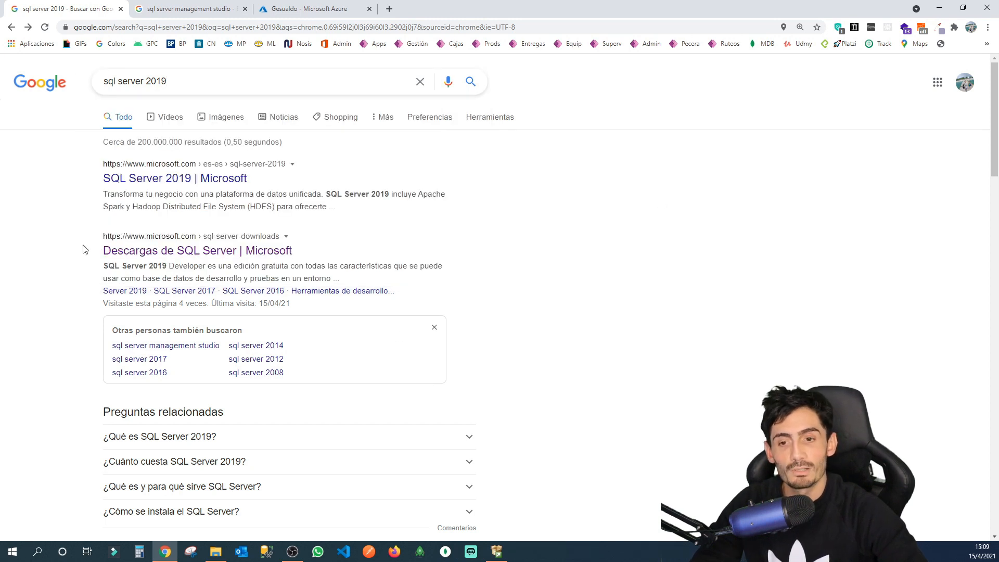
left_click_drag(85, 238, 369, 273)
key("Escape")
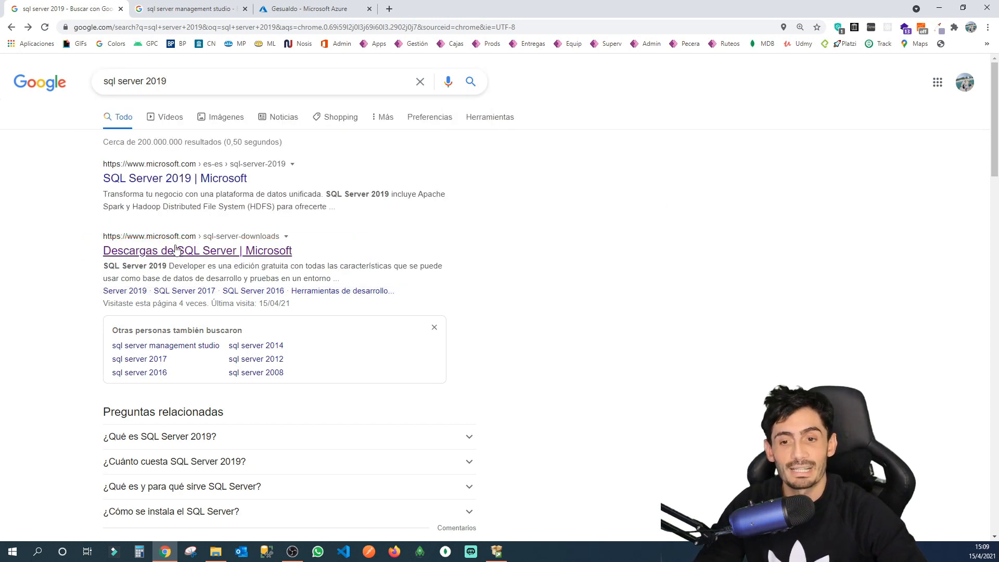
left_click(188, 252)
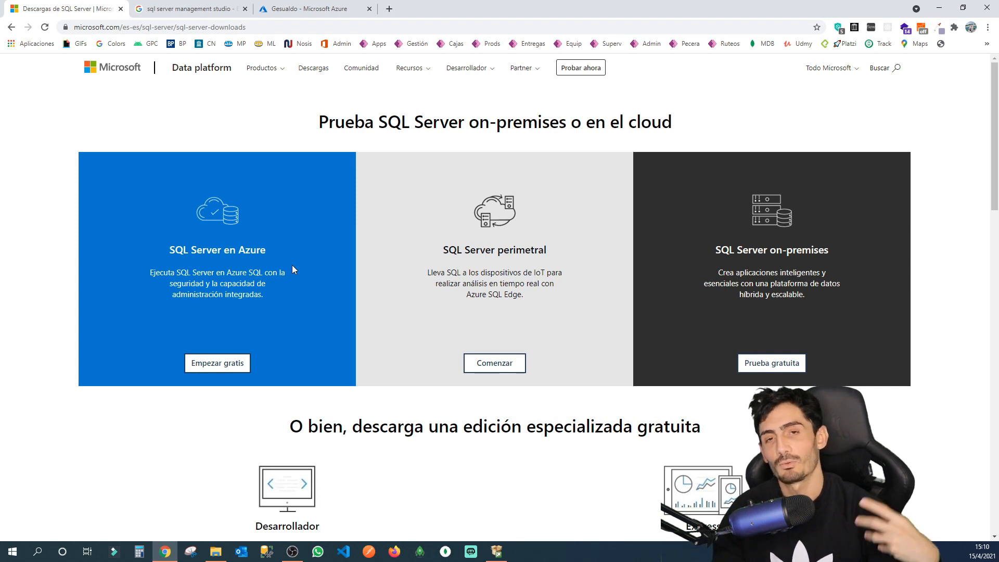
Step: Examine the free Developer (Desarrollador) edition of SQL Server 2019 on the downloads page
scroll(349, 354, "down", 5)
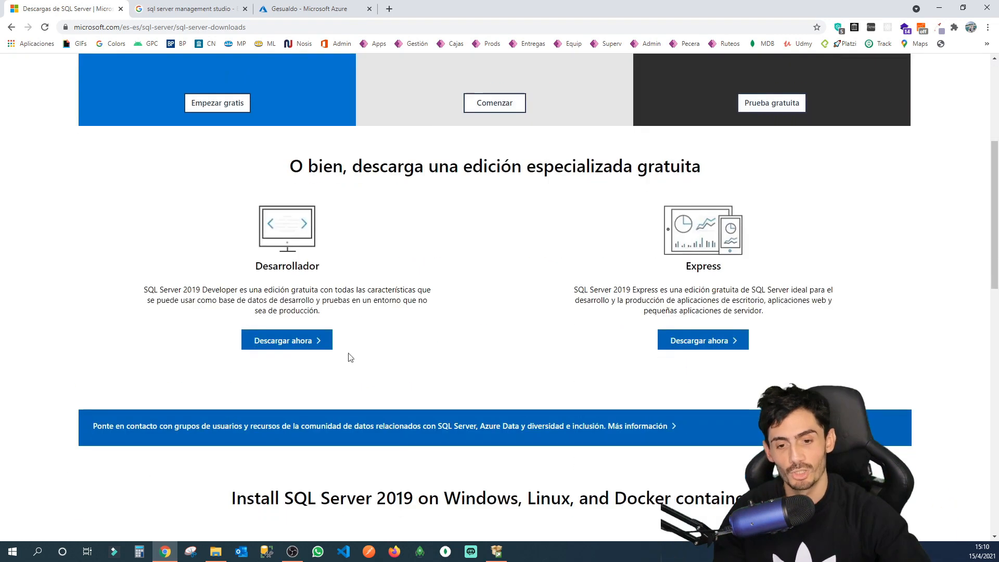
scroll(351, 357, "up", 1)
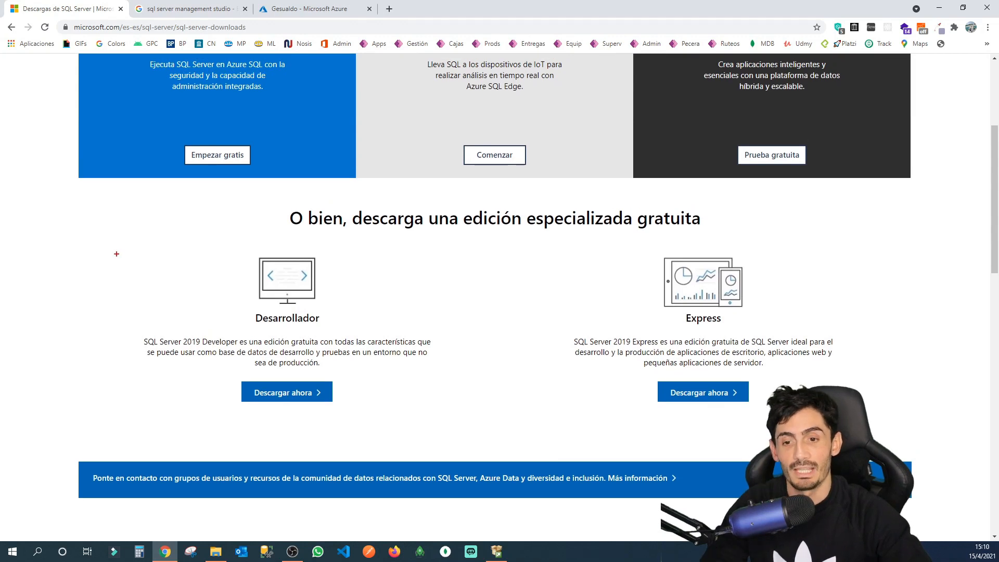
left_click_drag(116, 246, 476, 413)
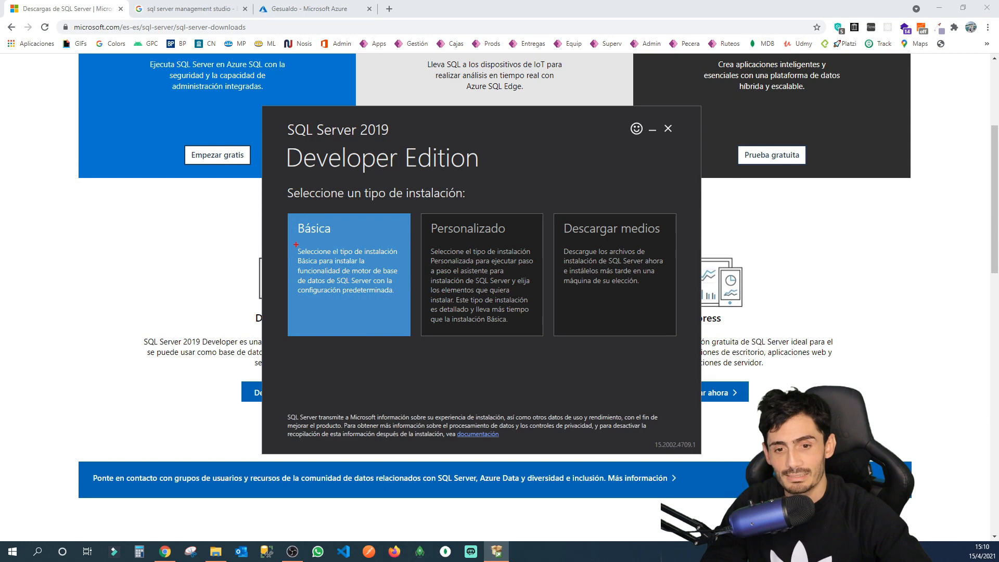
Step: Review the Básica installation type in the SQL Server 2019 Developer Edition installer and close the installer
mouse_move(296, 245)
left_mouse_down()
mouse_move(358, 271)
mouse_move(346, 282)
mouse_move(409, 277)
left_mouse_up()
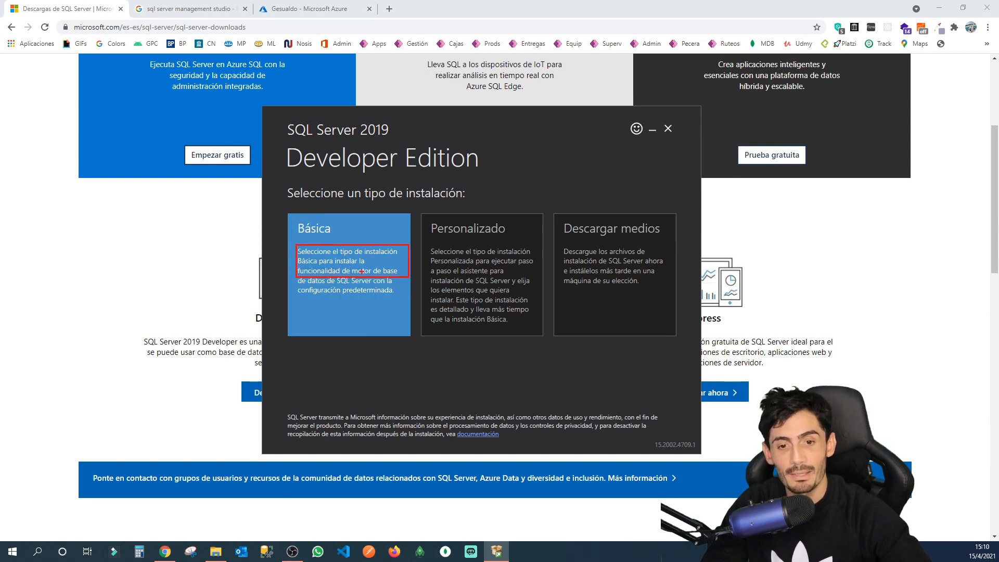
left_click_drag(348, 266, 386, 277)
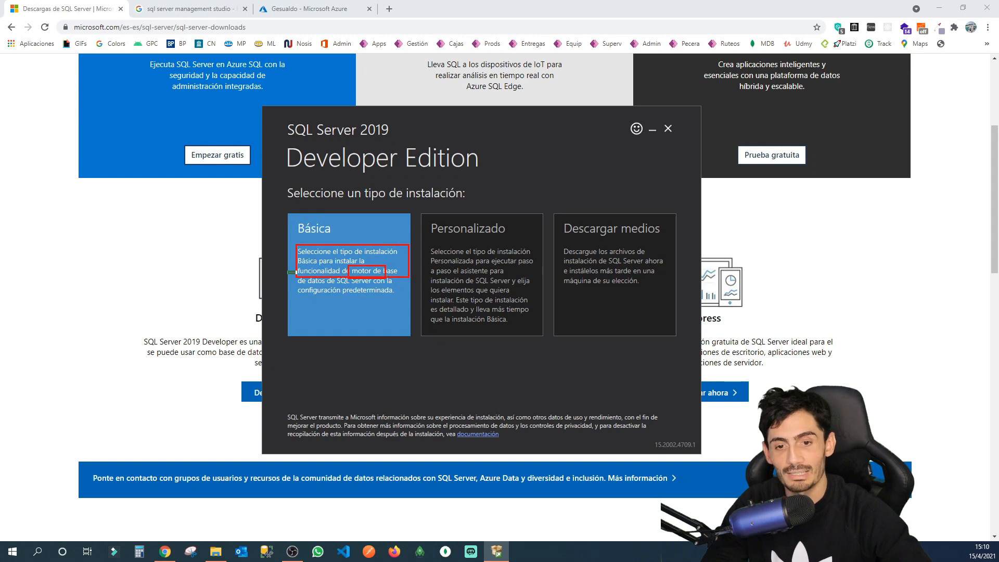
key("Escape")
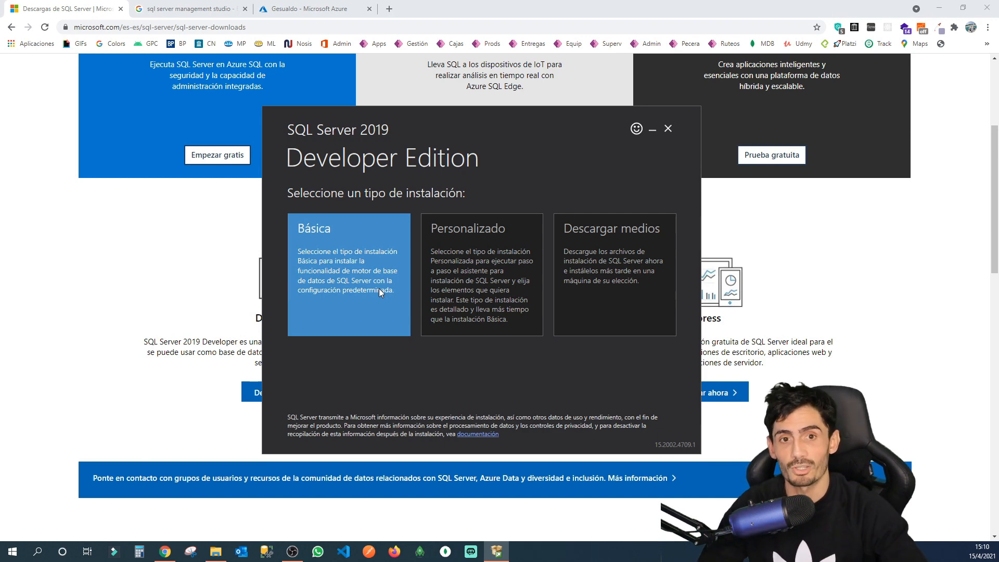
left_click(668, 129)
left_click(479, 305)
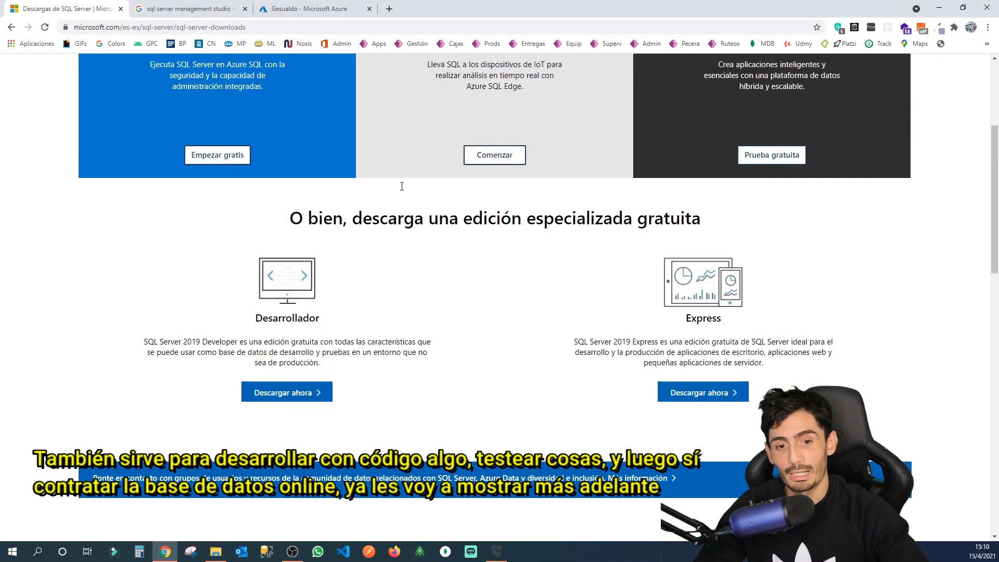
Step: Open the Download SQL Server Management Studio (SSMS) page from the "sql server management studio" search results
left_click(197, 9)
left_click_drag(94, 69, 266, 102)
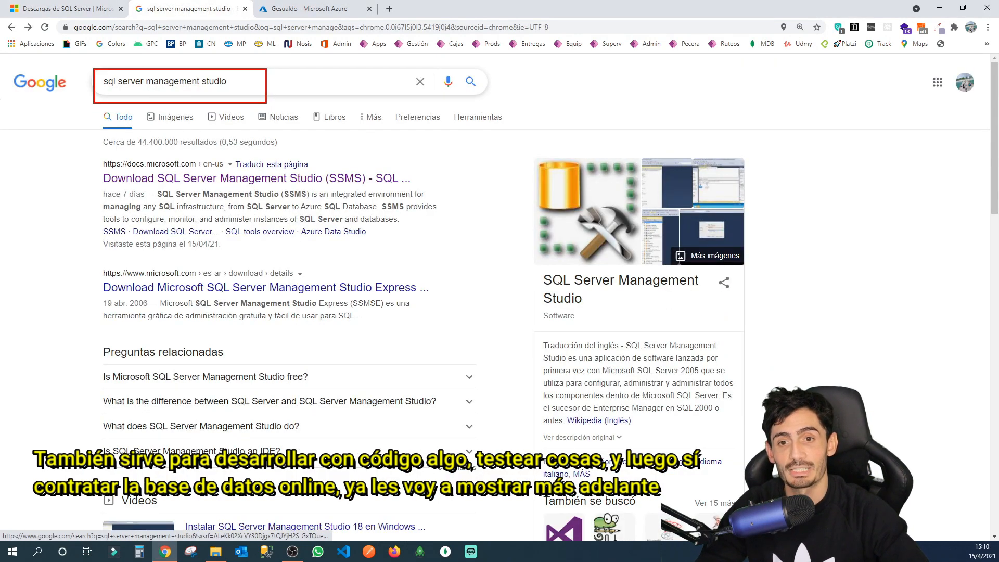
mouse_move(93, 168)
left_mouse_down()
mouse_move(264, 195)
mouse_move(437, 198)
left_mouse_up()
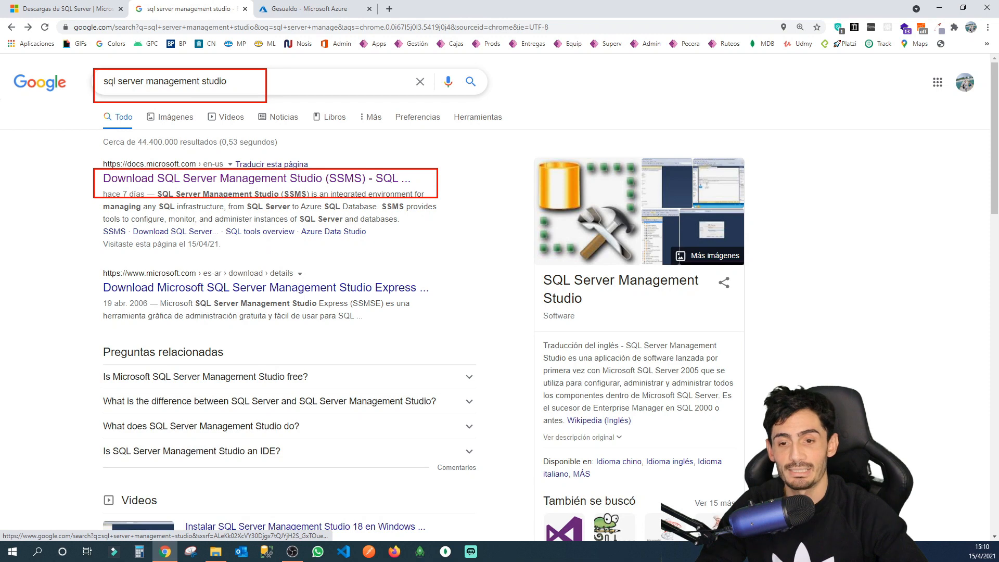
left_click(225, 183)
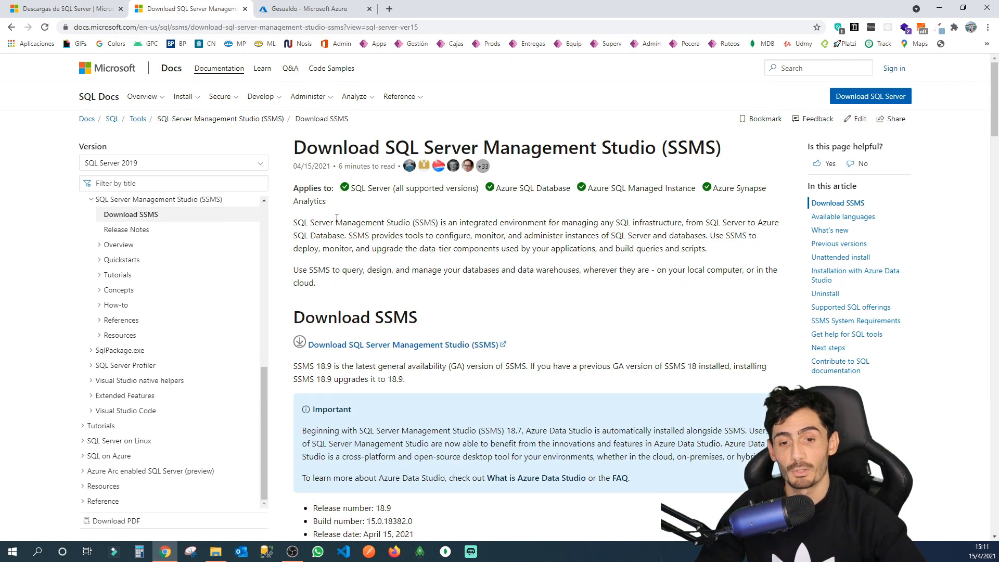
Step: Download the SQL Server Management Studio (SSMS) installer and close its setup window after installation
left_click_drag(306, 335, 516, 356)
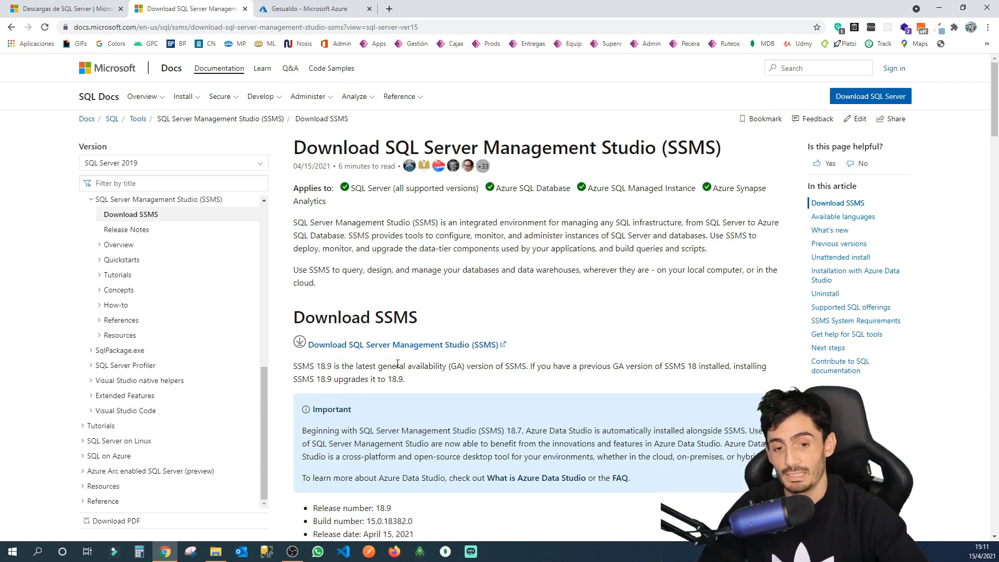
left_click(403, 346)
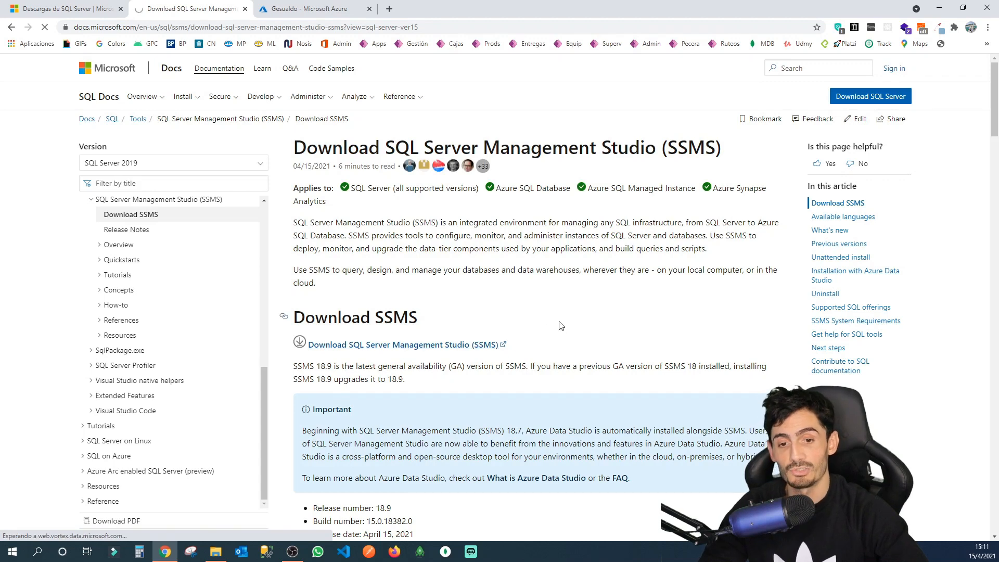
left_click_drag(13, 518, 99, 542)
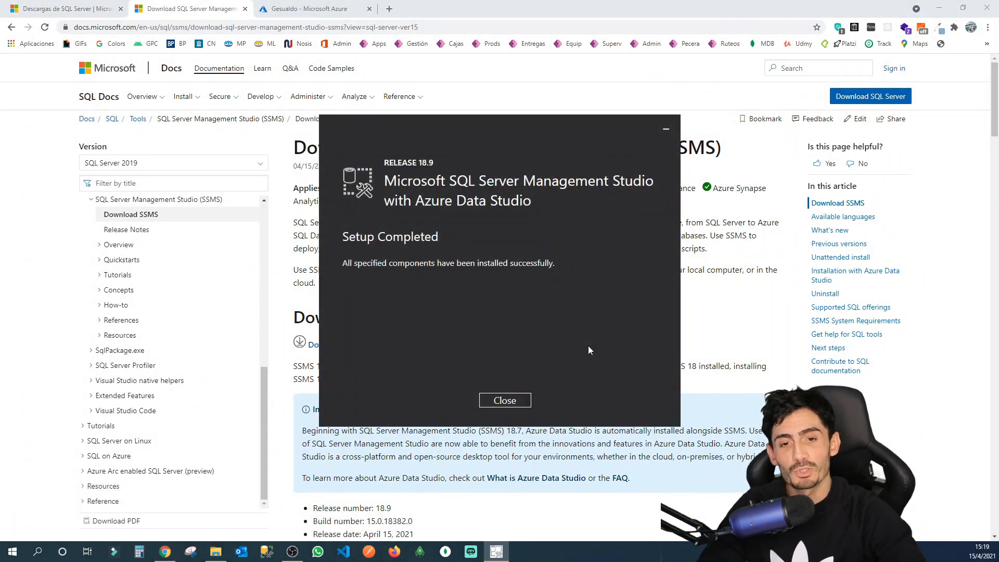
left_click(505, 401)
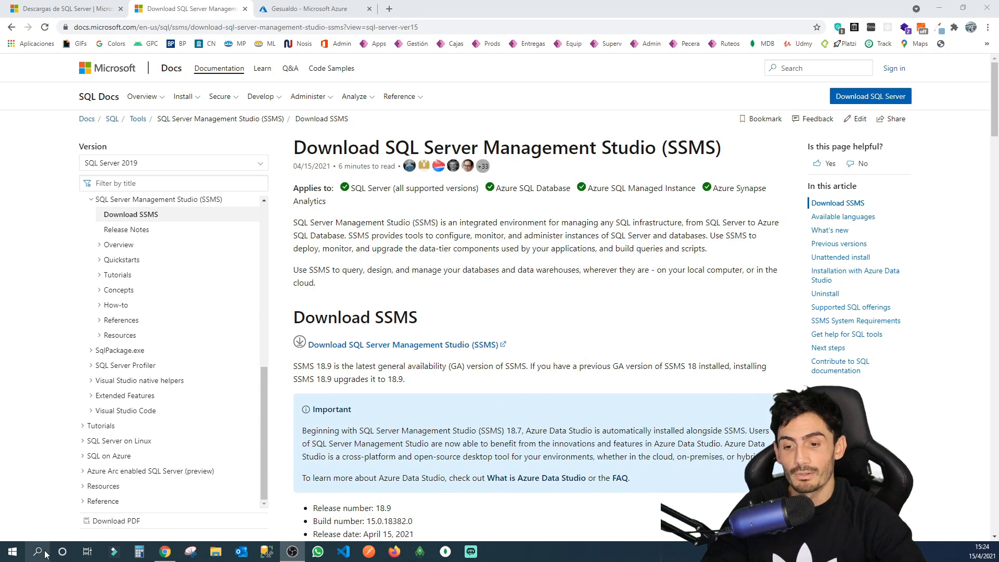
Step: Search Windows for "sql" and compare the best-matching Management Studio version with the release on the SSMS download page
left_click(46, 554)
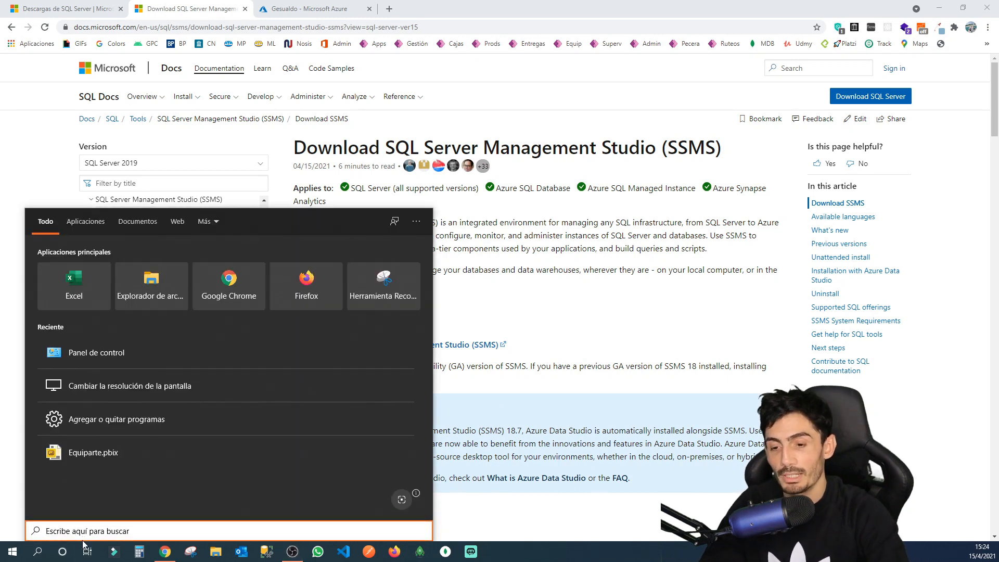
type("sql")
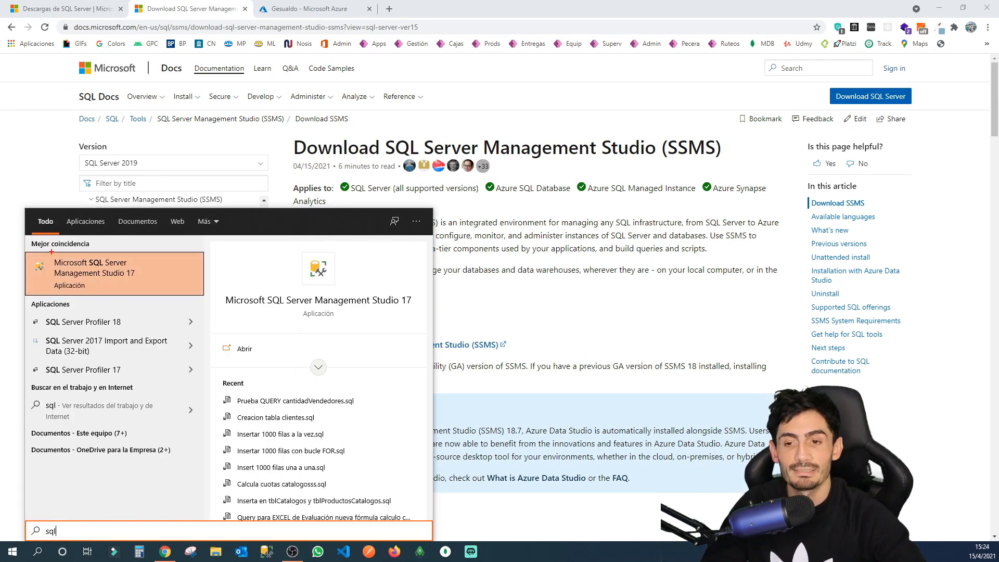
mouse_move(51, 252)
left_mouse_down()
mouse_move(157, 294)
mouse_move(139, 281)
left_mouse_up()
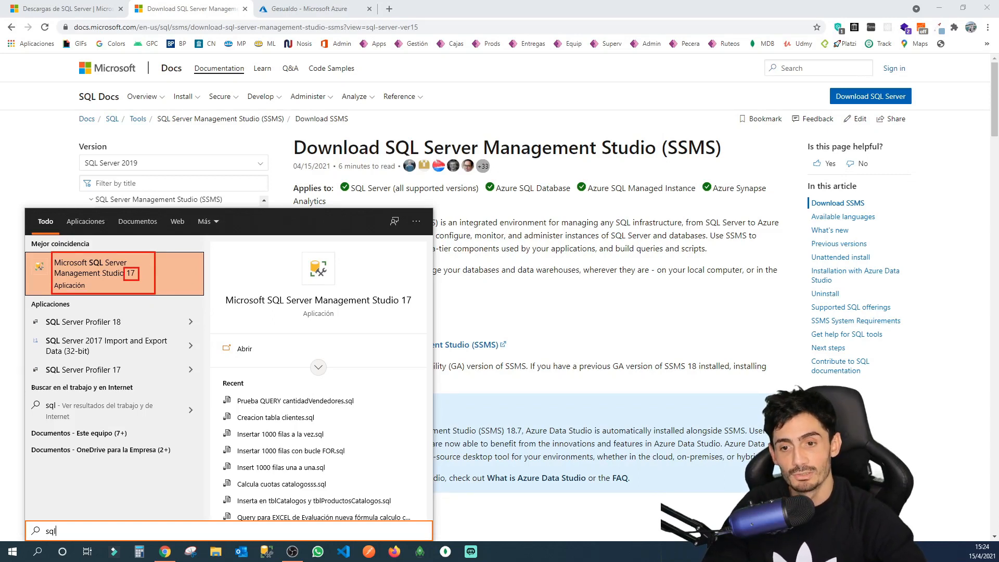
key("Escape")
scroll(553, 225, "down", 1)
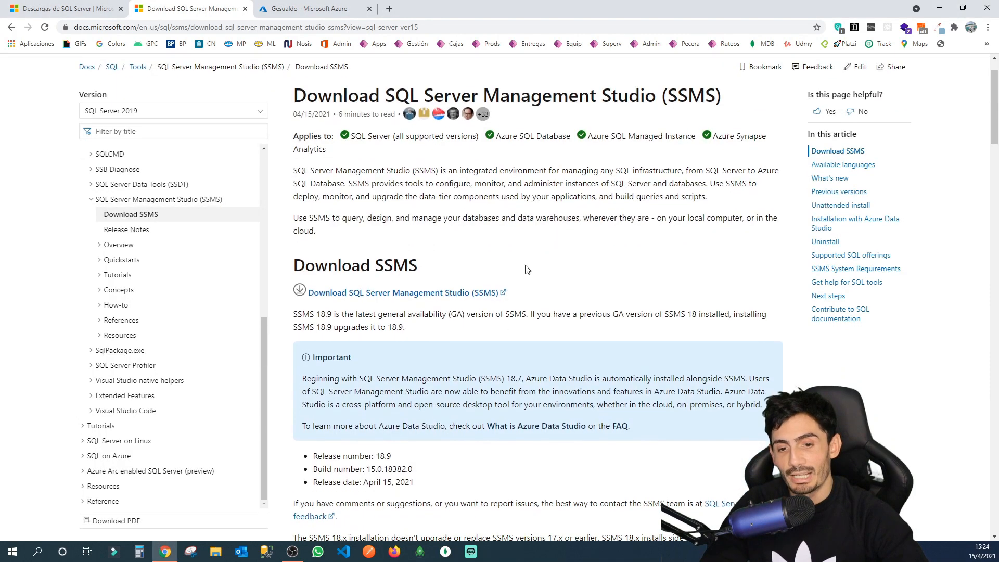
key("ctrl+2")
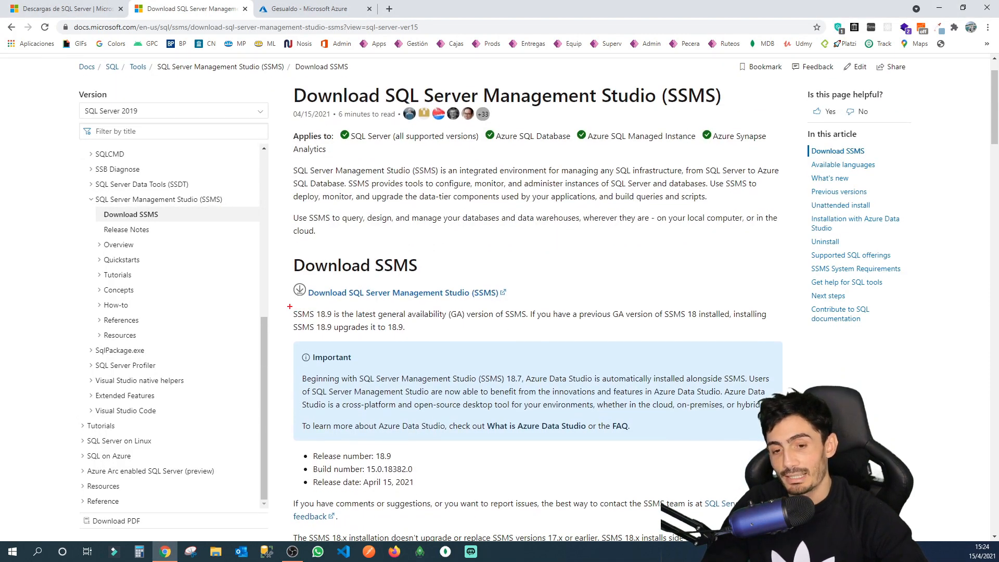
mouse_move(290, 306)
left_mouse_down()
mouse_move(335, 320)
mouse_move(332, 278)
mouse_move(499, 102)
left_mouse_up()
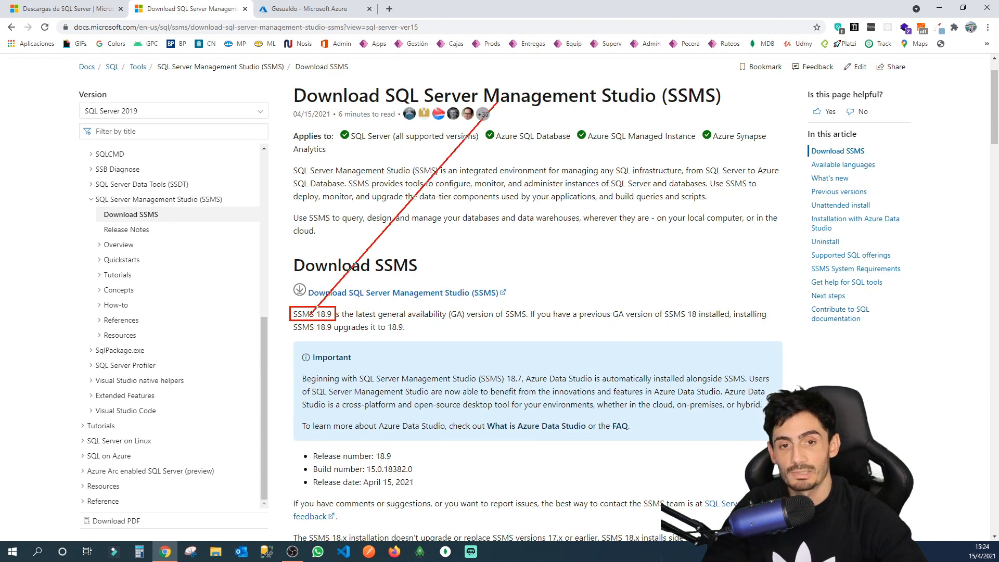
key("Escape")
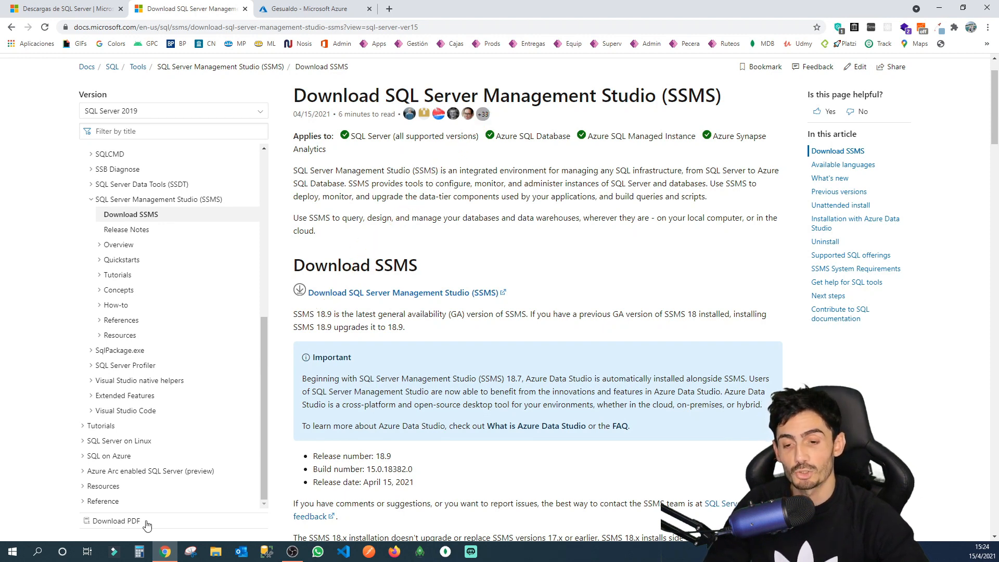
Step: Search Windows for "sql" among applications only and check the newest Management Studio entry against the SSMS release on the download page
left_click(37, 551)
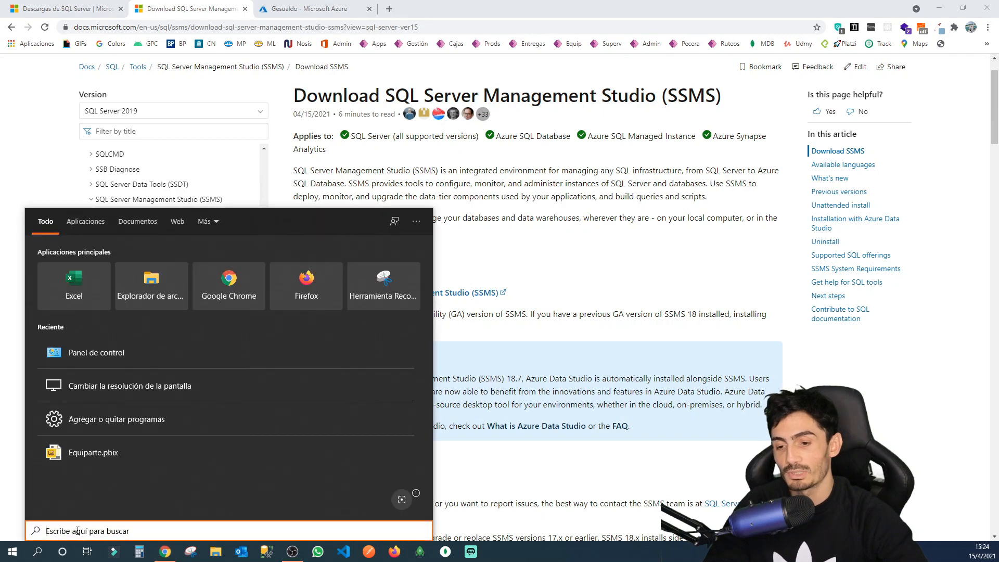
type("sql")
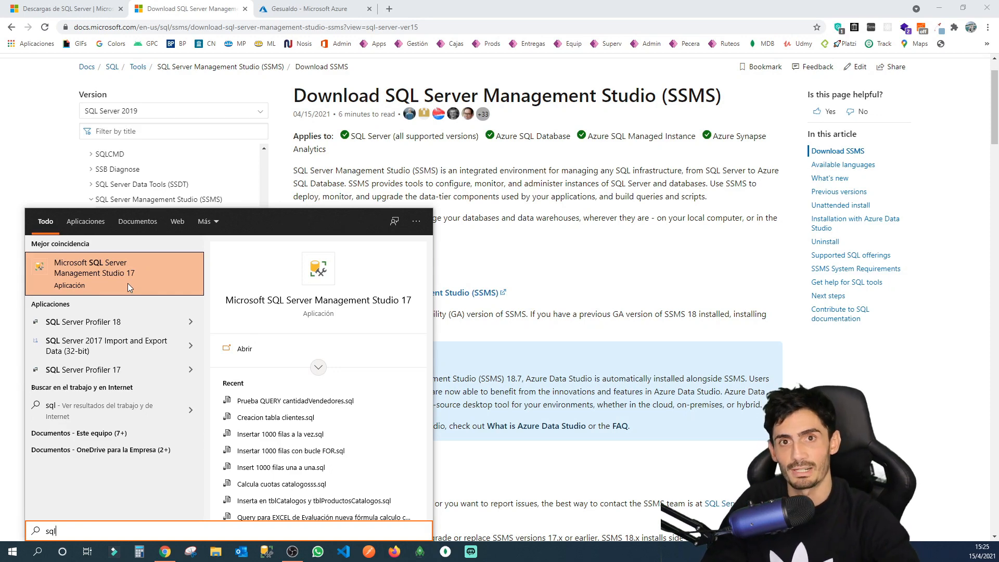
left_click(85, 222)
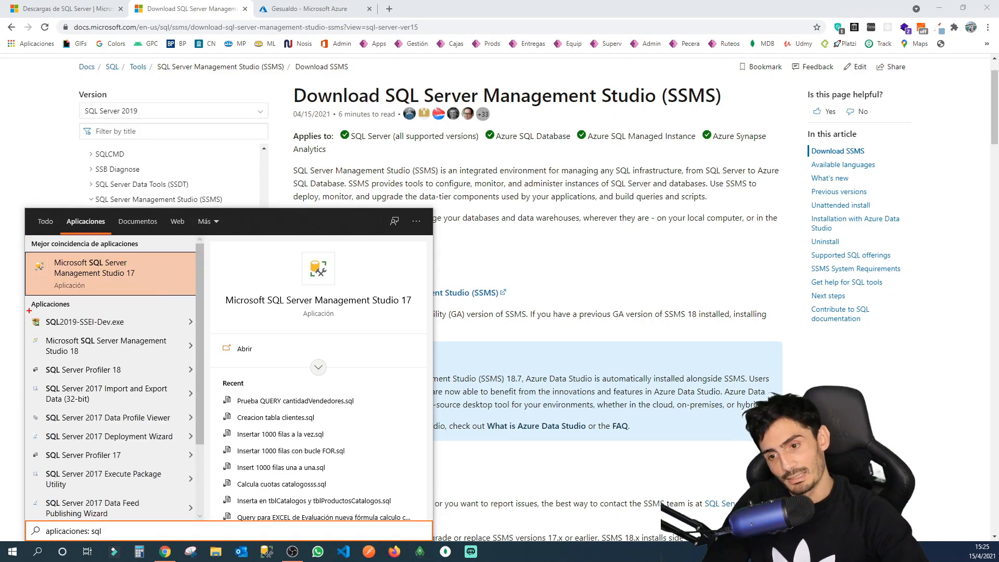
left_click_drag(29, 310, 143, 329)
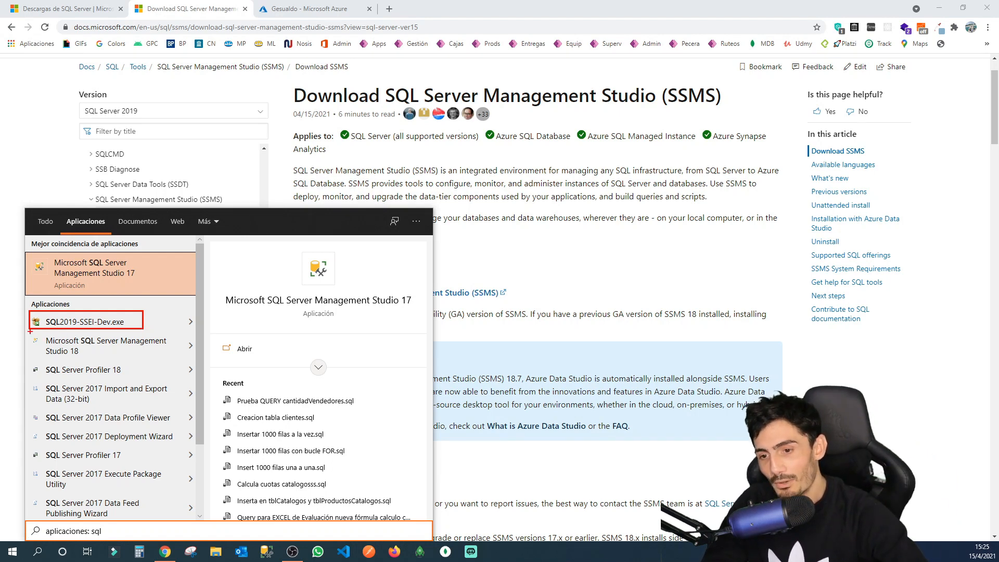
left_click_drag(28, 334, 178, 362)
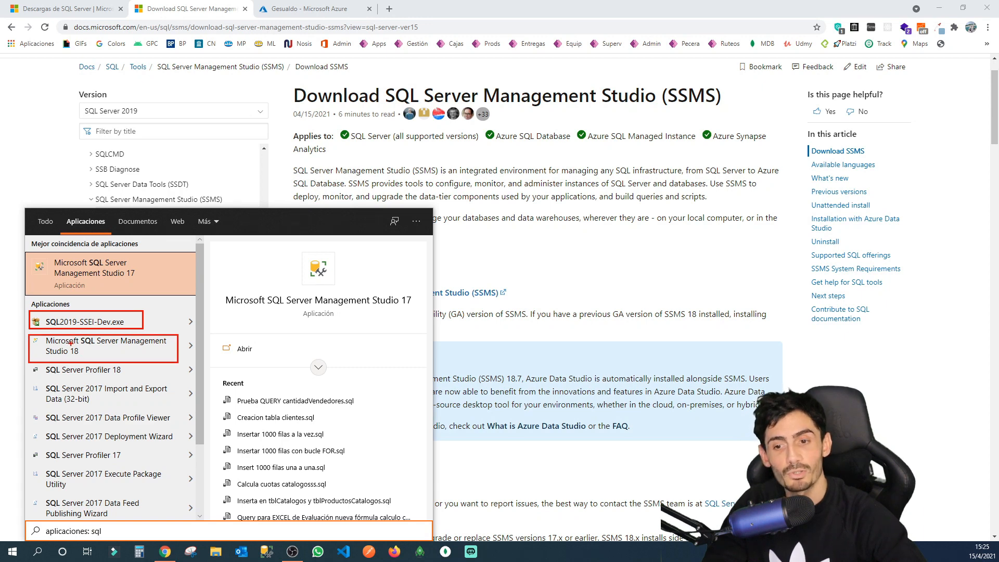
left_click_drag(71, 344, 84, 357)
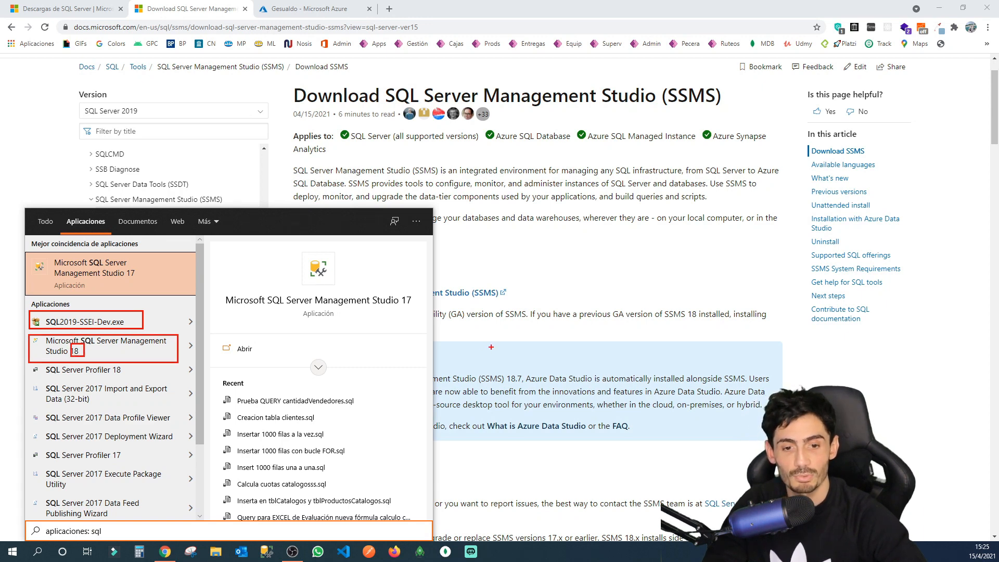
key("Escape")
key("ctrl+2")
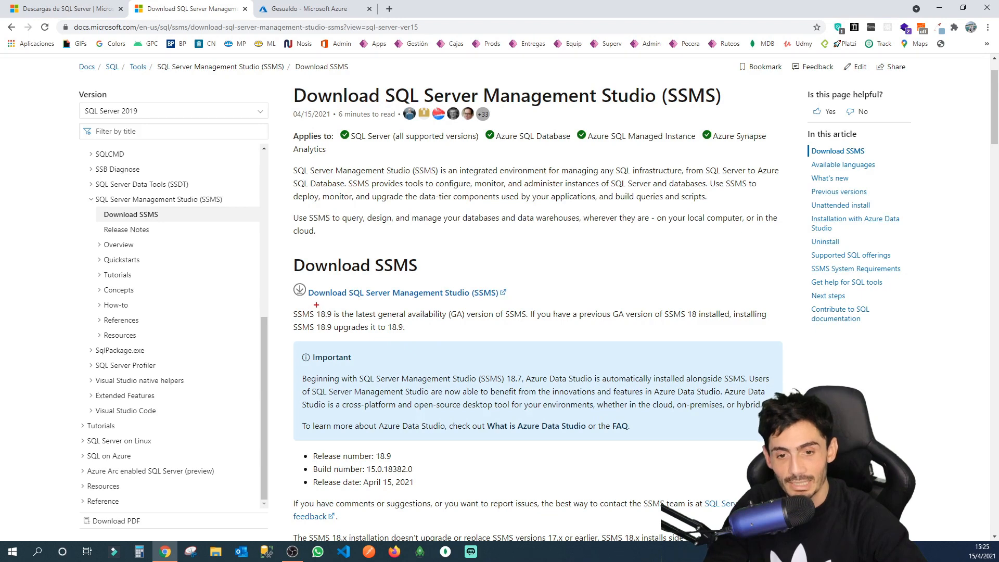
left_click_drag(317, 305, 334, 318)
key("Escape")
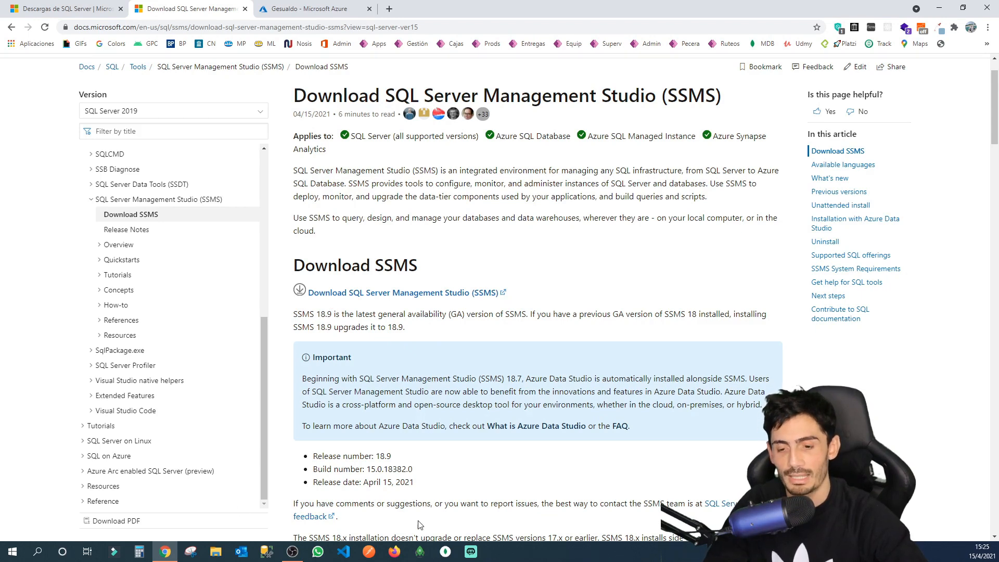
Step: Search Windows for "sql" among applications and launch Microsoft SQL Server Management Studio 18
key("super+s")
type("sql")
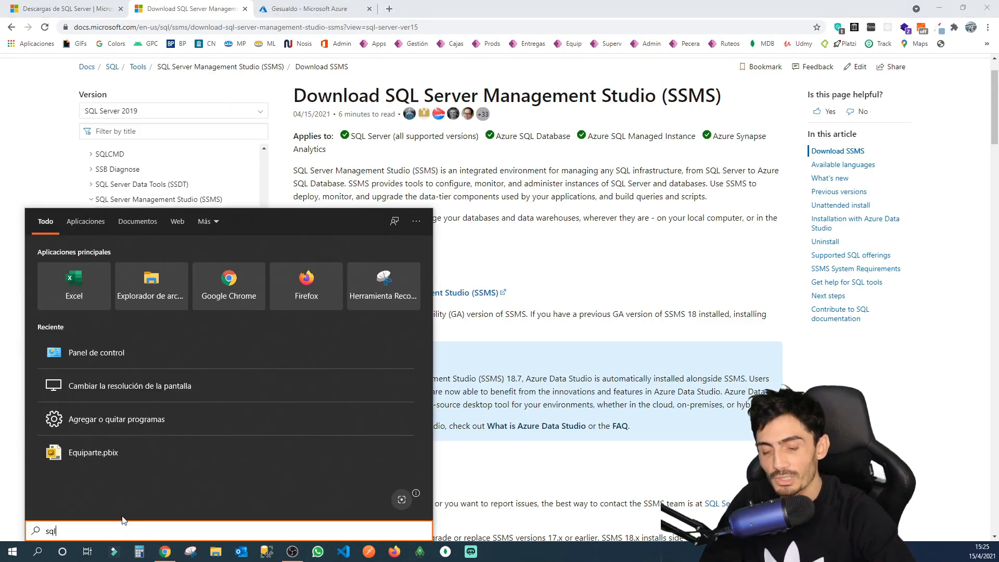
left_click(84, 222)
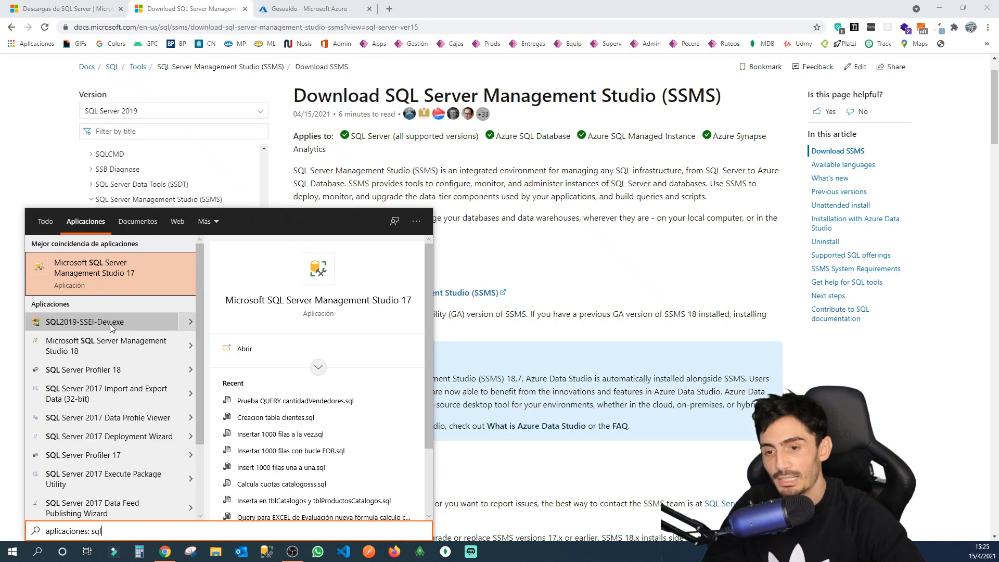
left_click(95, 347)
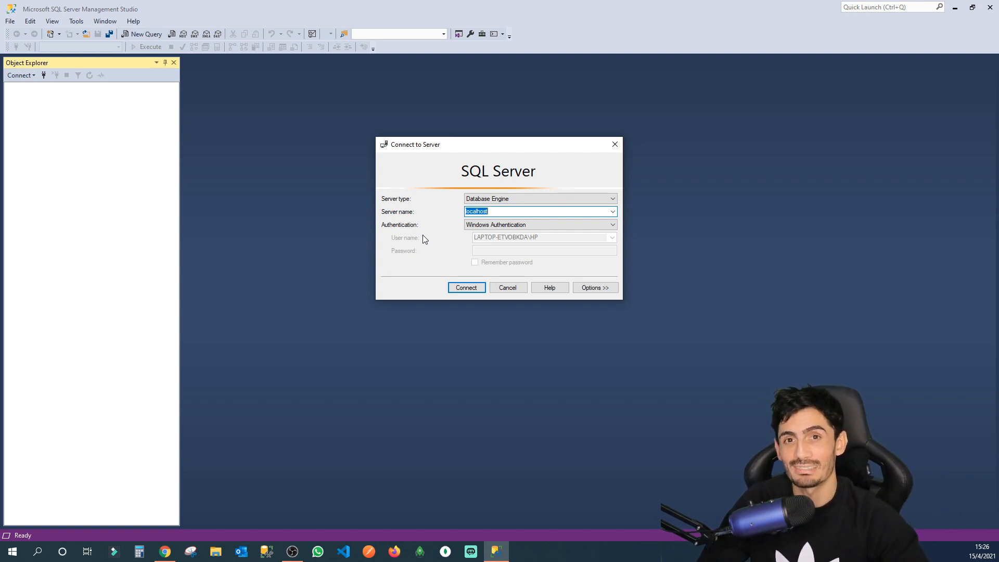
left_click_drag(461, 208, 499, 219)
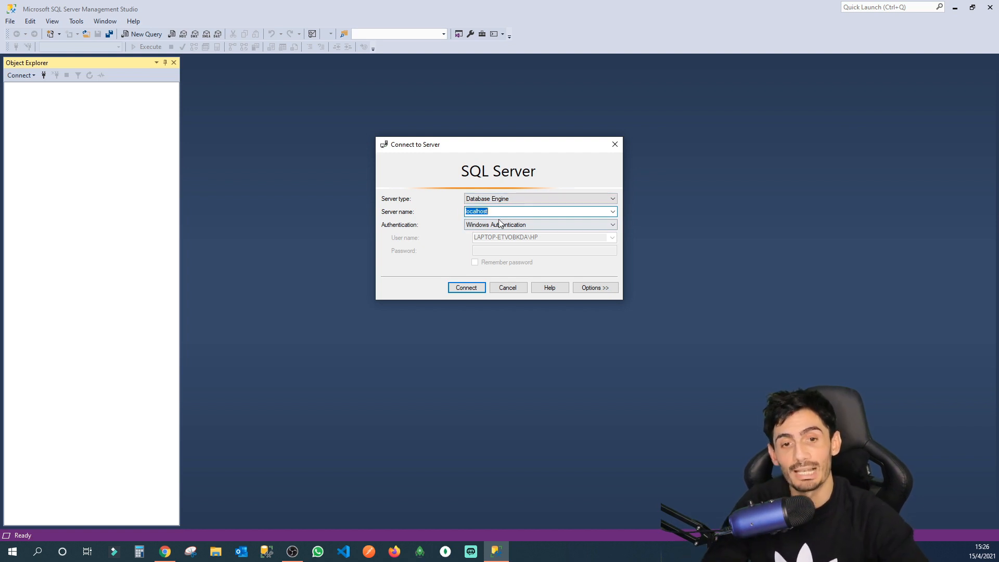
left_click(487, 211)
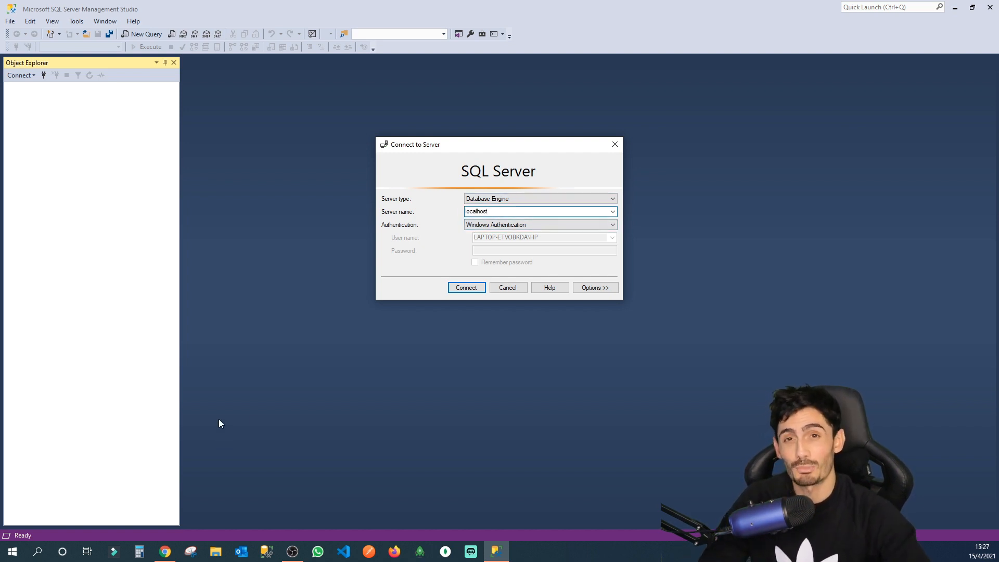
Step: Switch to the Azure portal in Chrome and open the mysqlequiparte SQL server from the resource group's filtered list
left_click(165, 552)
left_click(327, 9)
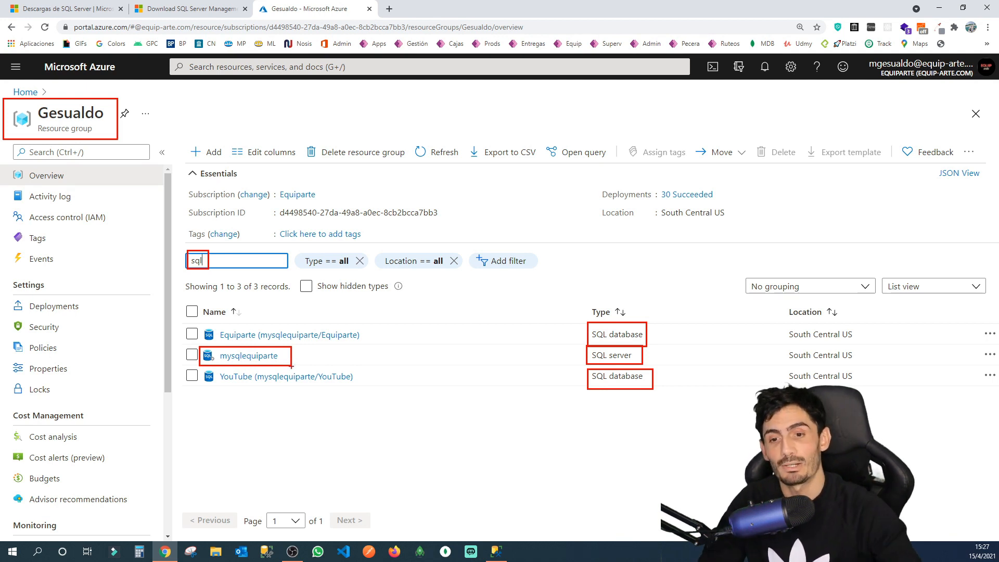
key("Escape")
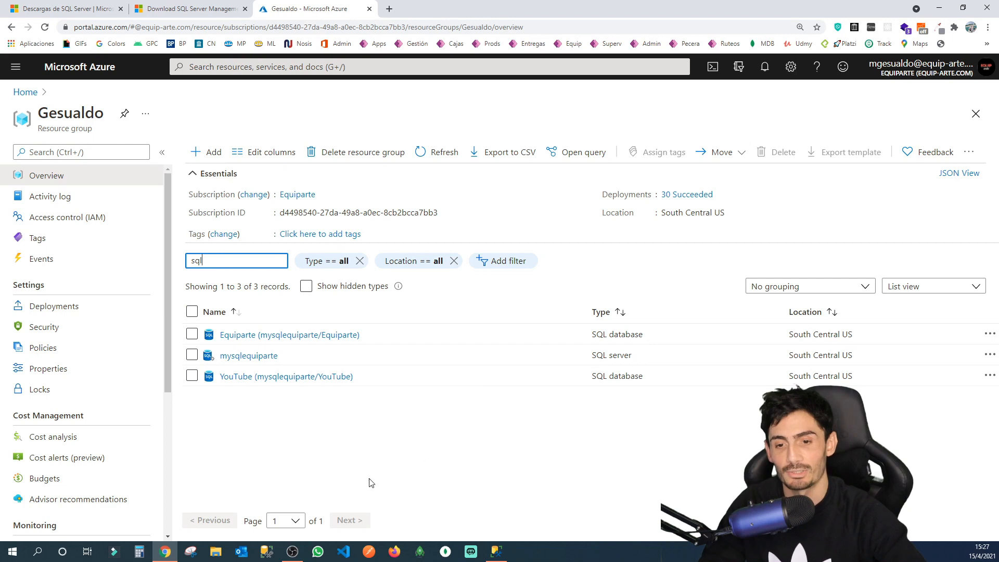
left_click(255, 359)
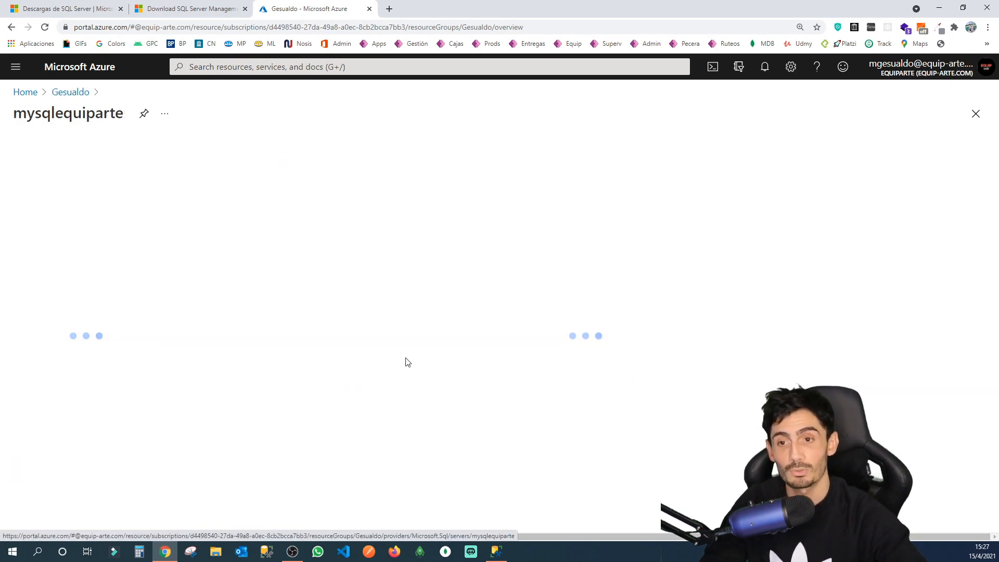
Step: Copy the server name from the mysqlequiparte SQL server's overview to the clipboard
left_click_drag(6, 166, 75, 184)
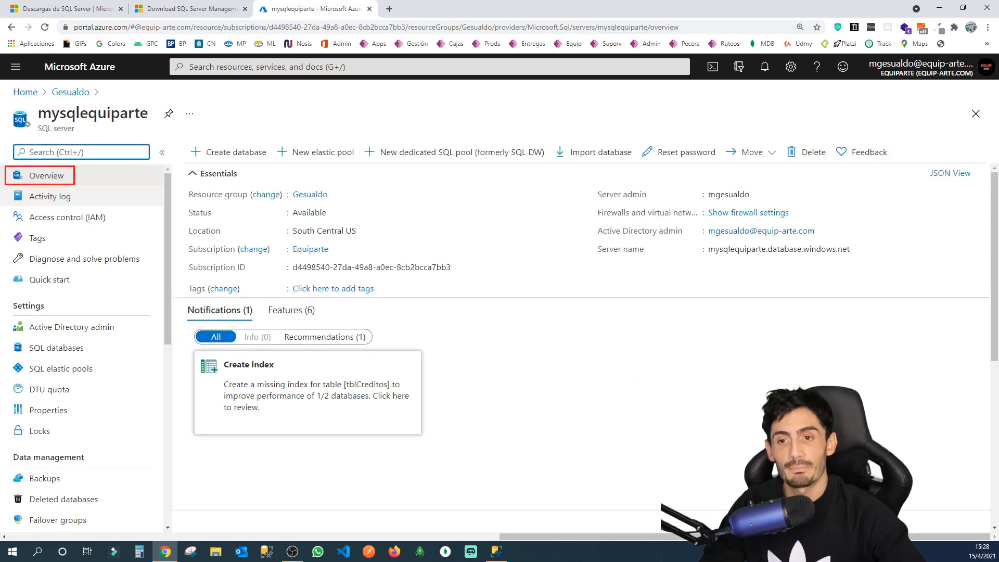
left_click_drag(594, 241, 659, 266)
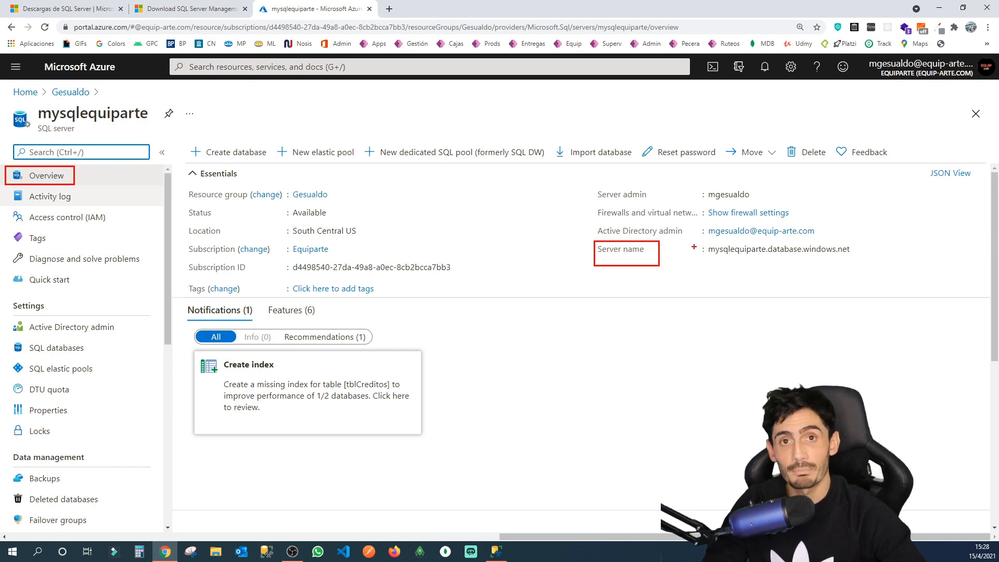
key("Escape")
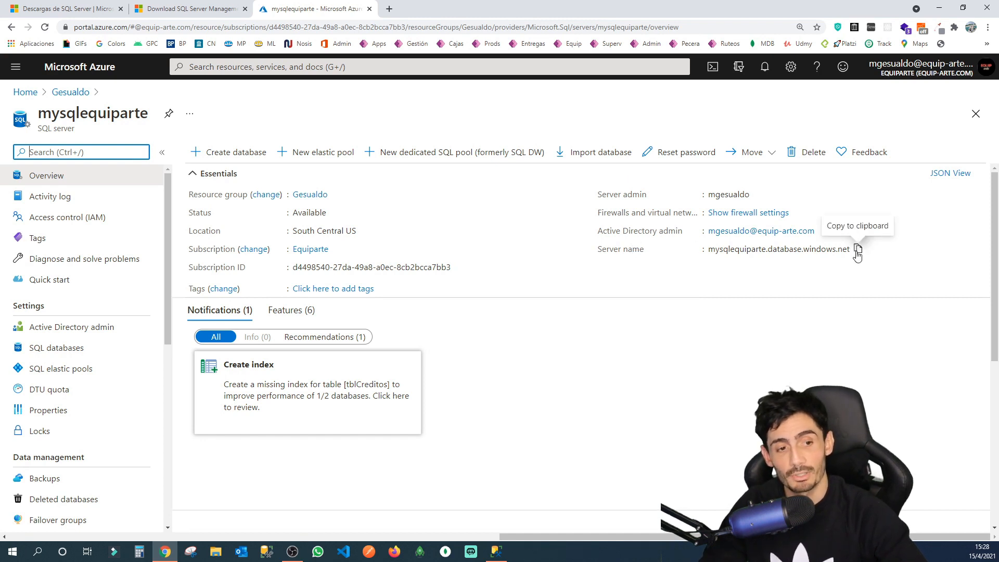
left_click(859, 250)
Step: Switch to SQL Server Management Studio and set the connection's server name to mysqlequiparte.database.windows.net
key("alt+Tab")
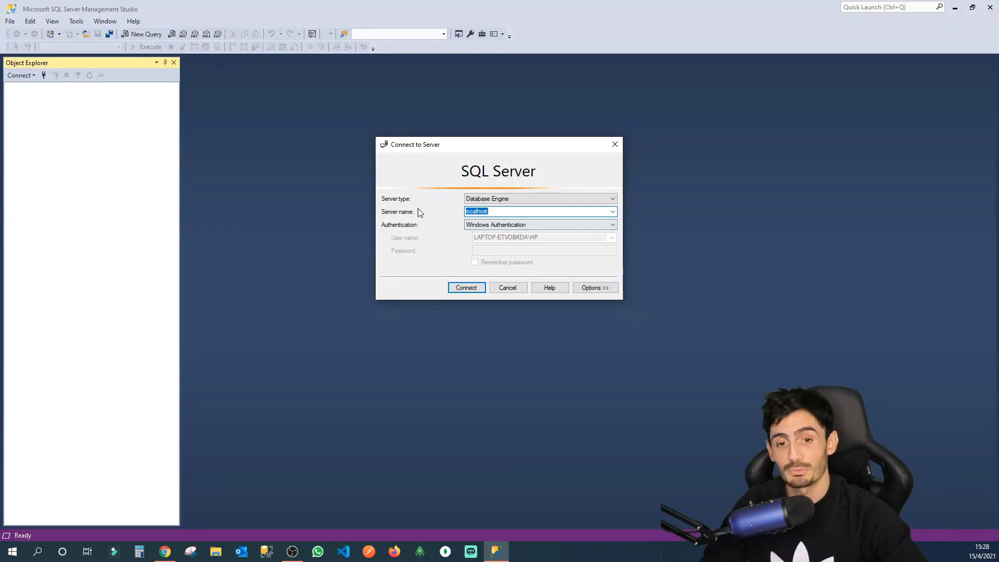
left_click(488, 212)
key("ctrl+a")
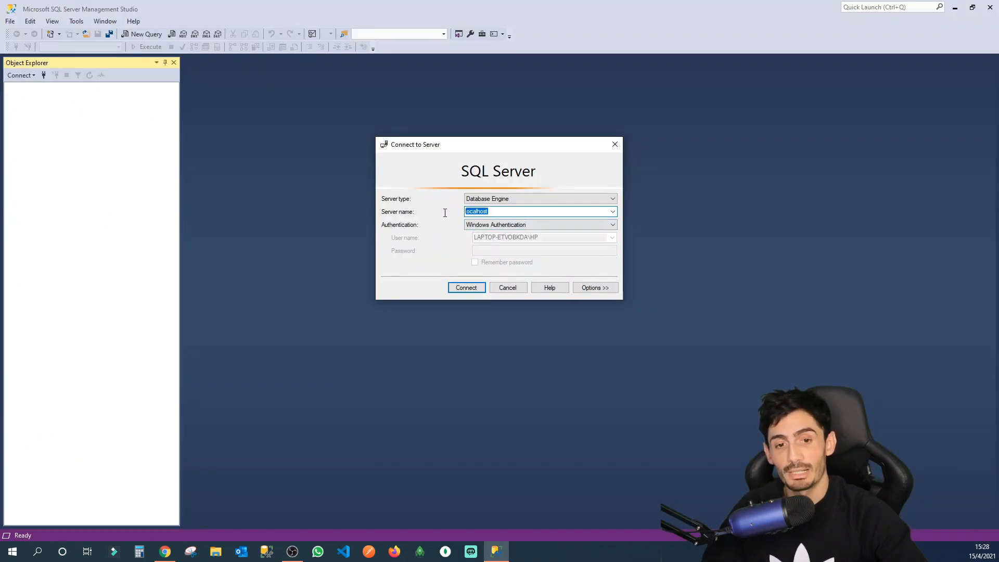
key("ctrl+v")
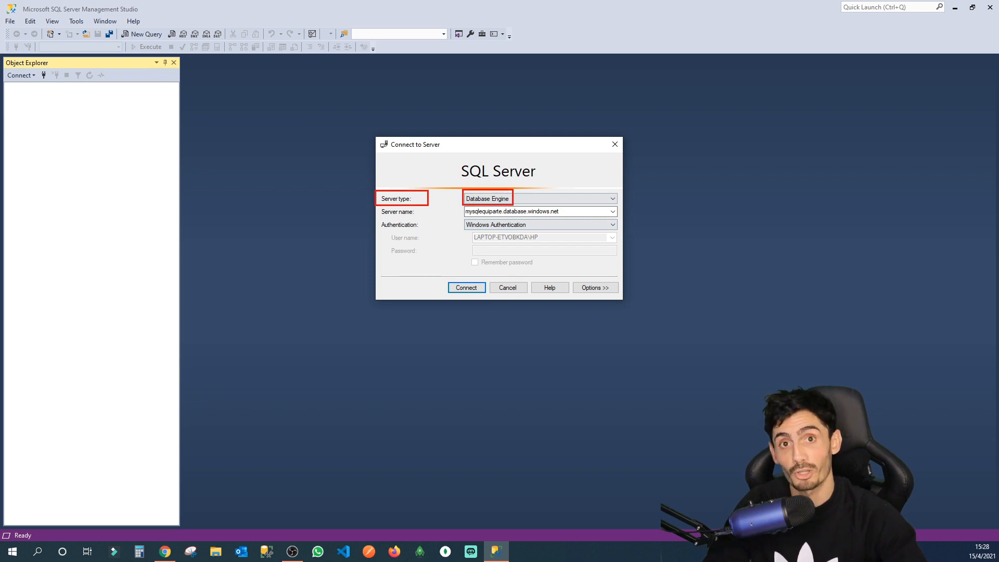
Step: Set the authentication to SQL Server Authentication, enter the login's password and connect to the server
left_click(564, 225)
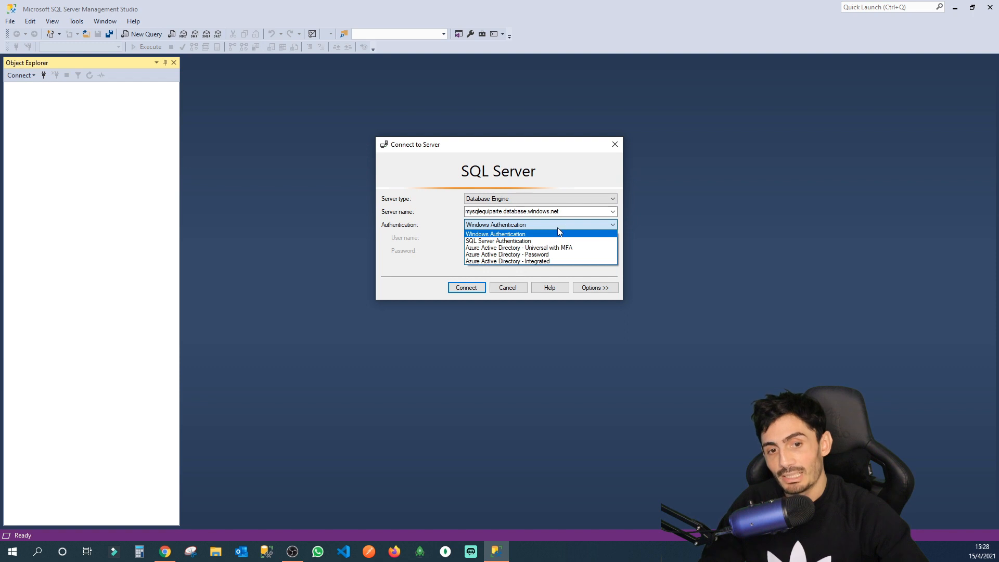
left_click(525, 243)
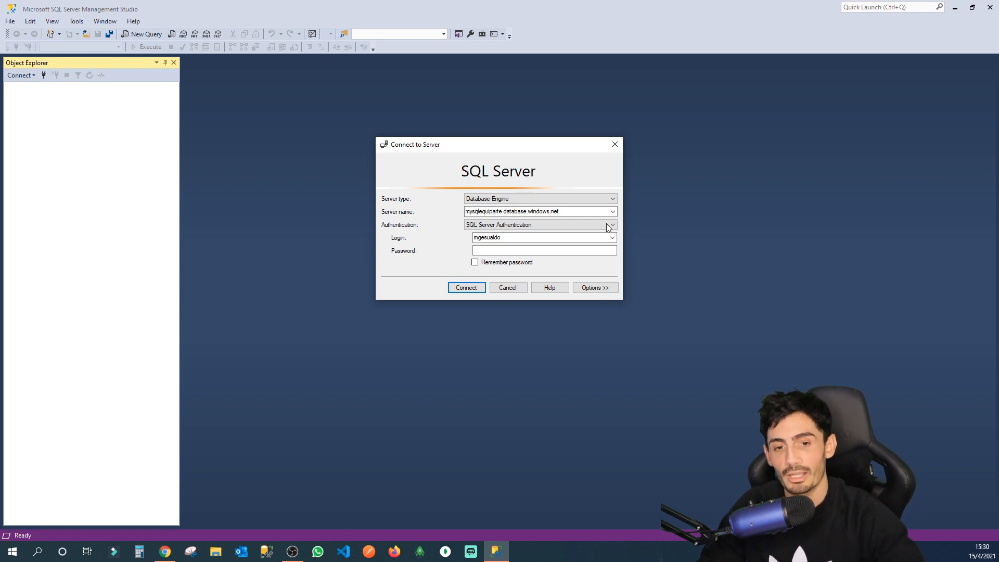
left_click(563, 250)
type("*****")
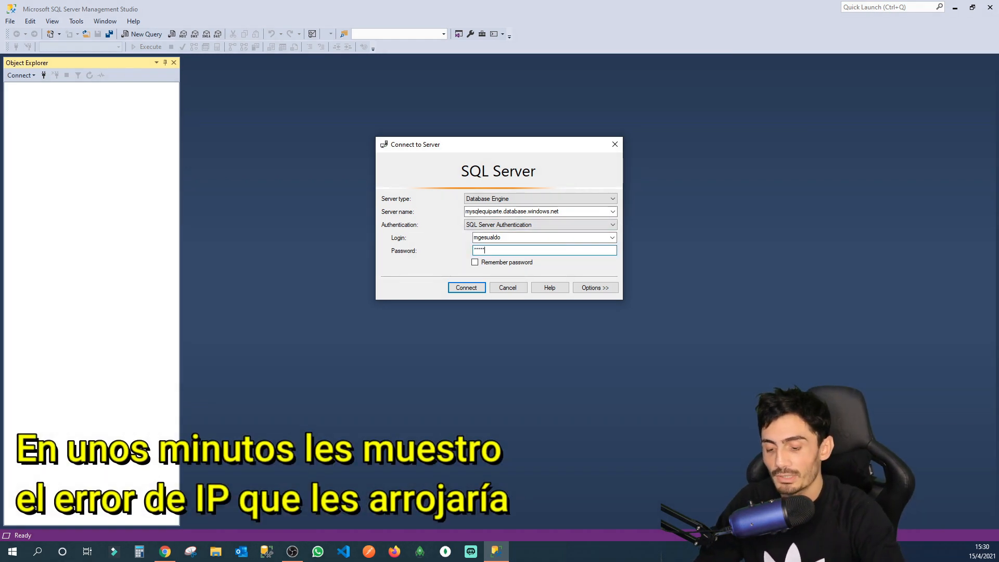
key("Return")
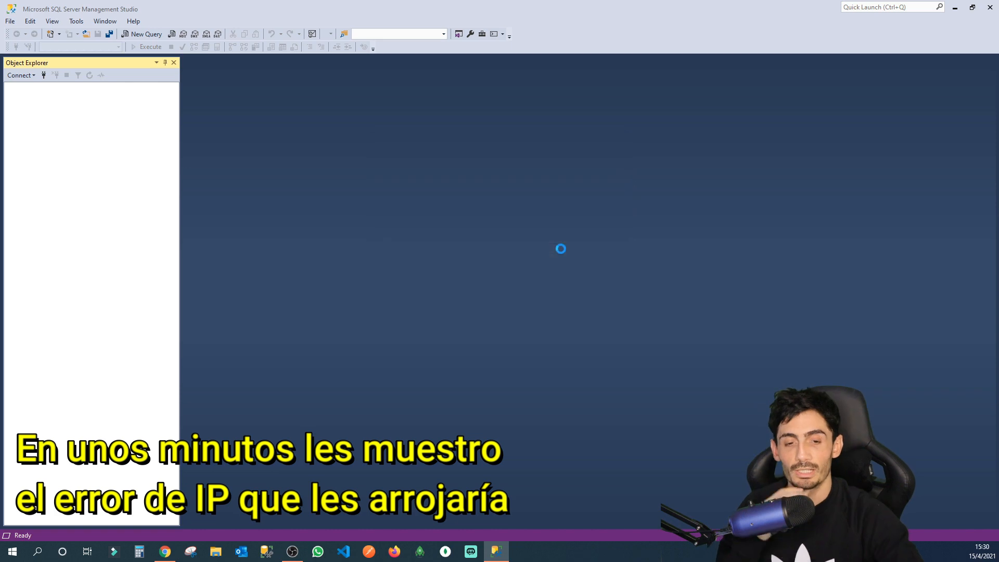
Step: Widen the Object Explorer and expand the connected server's Databases folder
left_click_drag(181, 123, 268, 132)
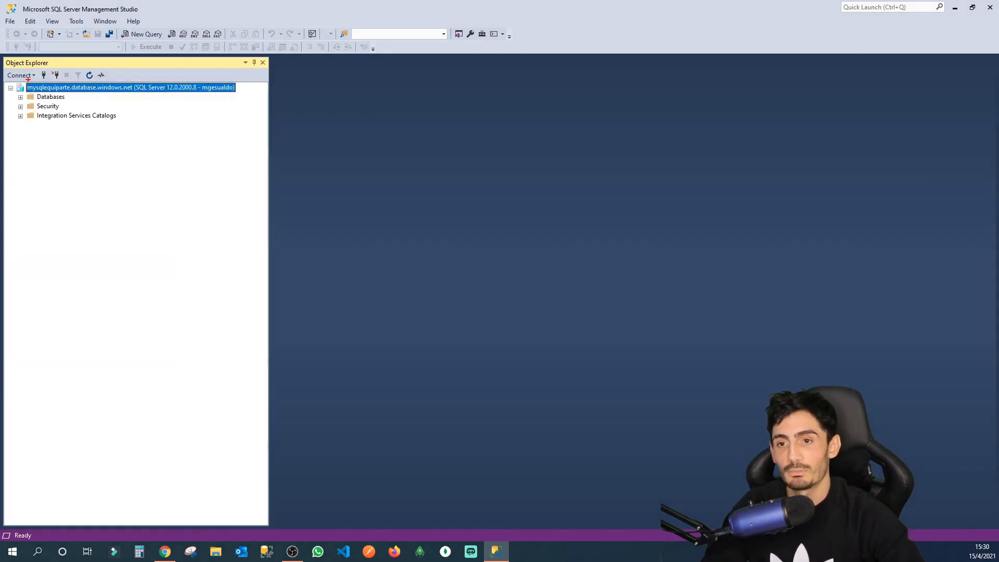
mouse_move(20, 81)
left_mouse_down()
mouse_move(68, 92)
mouse_move(243, 94)
left_mouse_up()
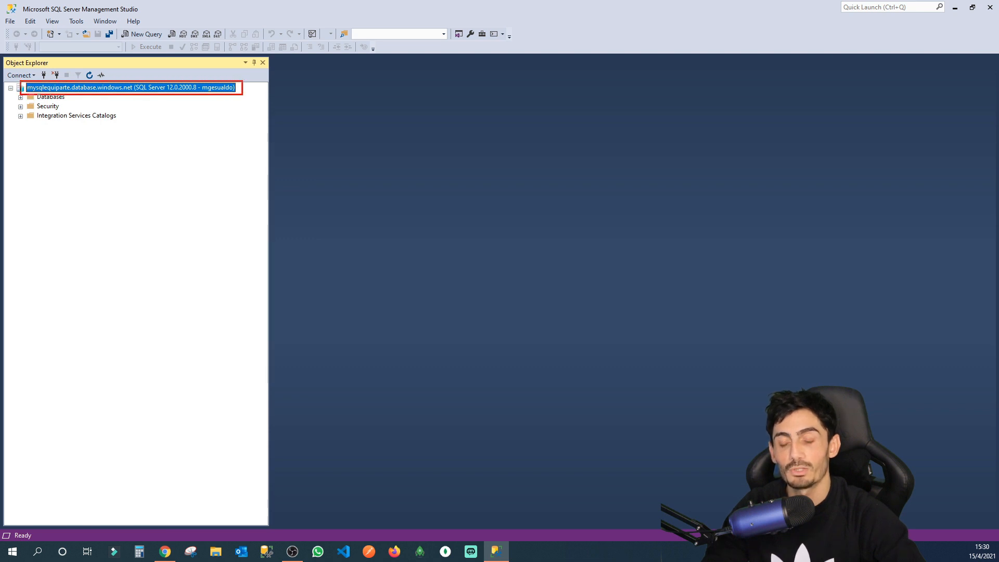
key("Escape")
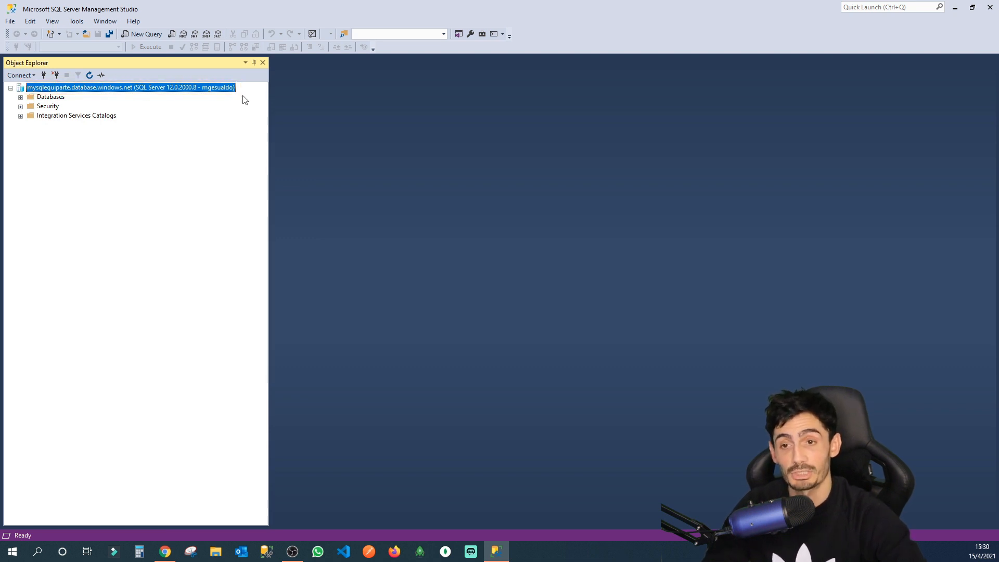
left_click(20, 96)
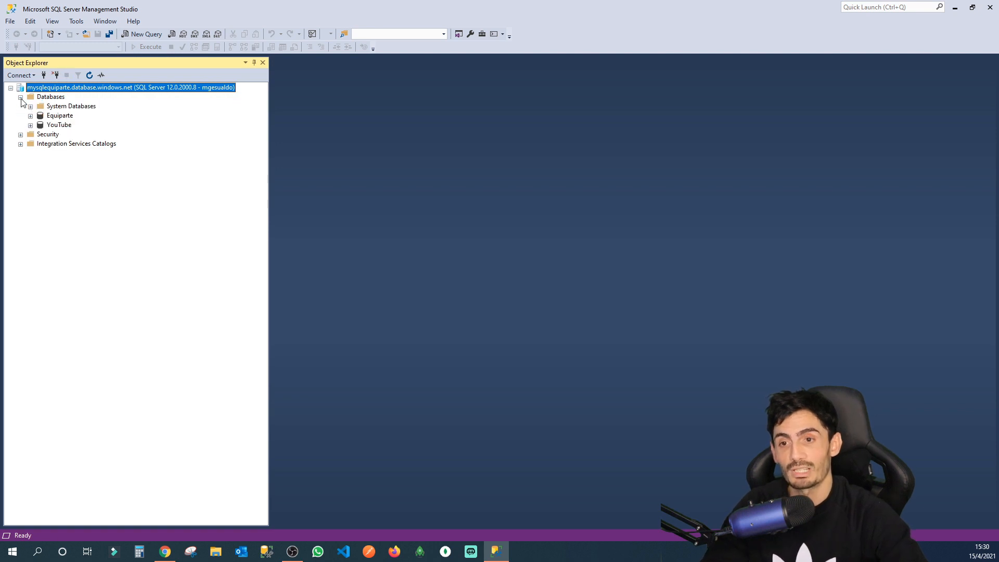
left_click_drag(17, 110, 98, 131)
key("Escape")
key("ctrl+2")
left_click_drag(22, 110, 104, 129)
key("Escape")
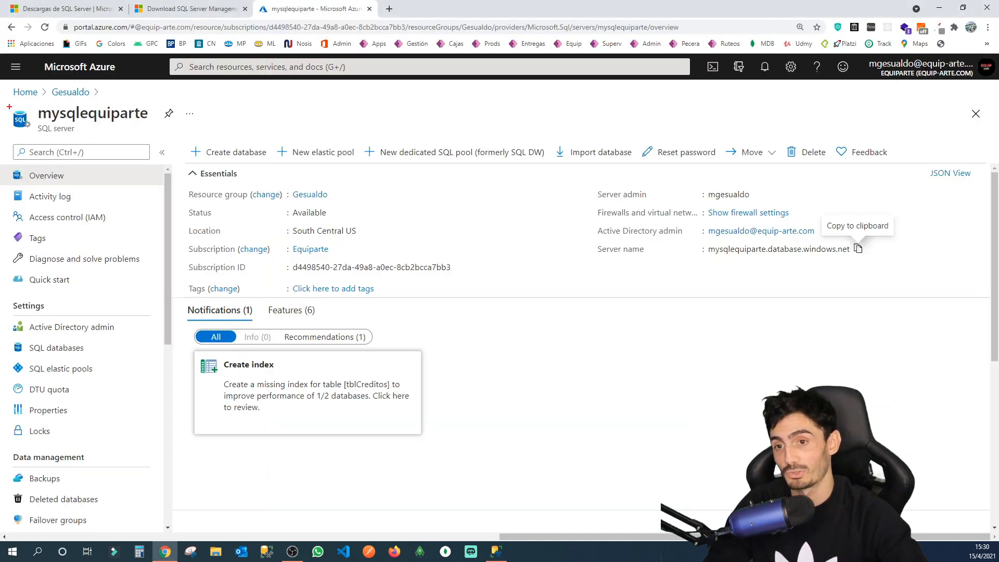
Step: Switch to the Azure portal and list the mysqlequiparte server's SQL databases to compare them with the Object Explorer
mouse_move(6, 102)
left_mouse_down()
mouse_move(66, 127)
mouse_move(155, 141)
left_mouse_up()
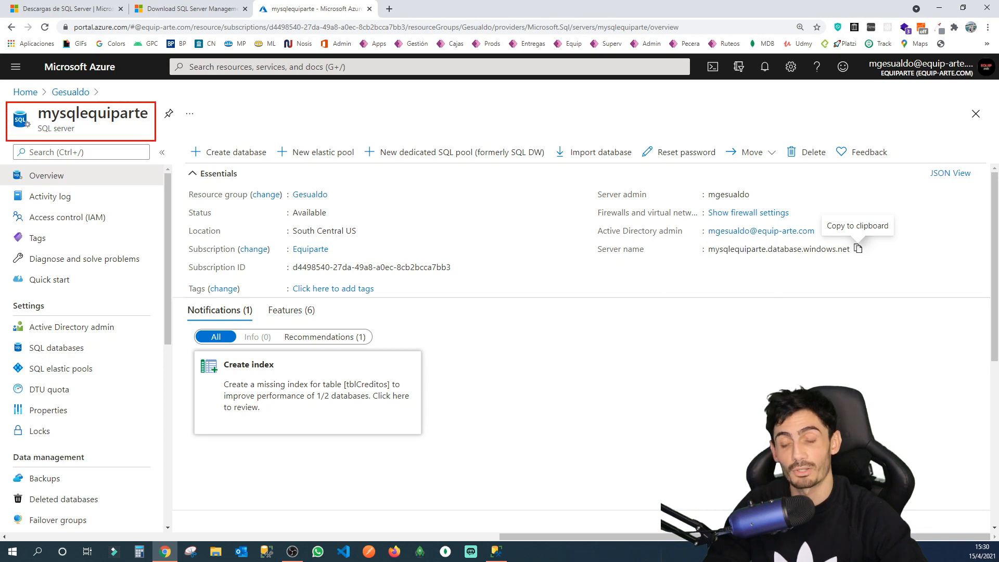
key("Escape")
scroll(40, 295, "down", 1)
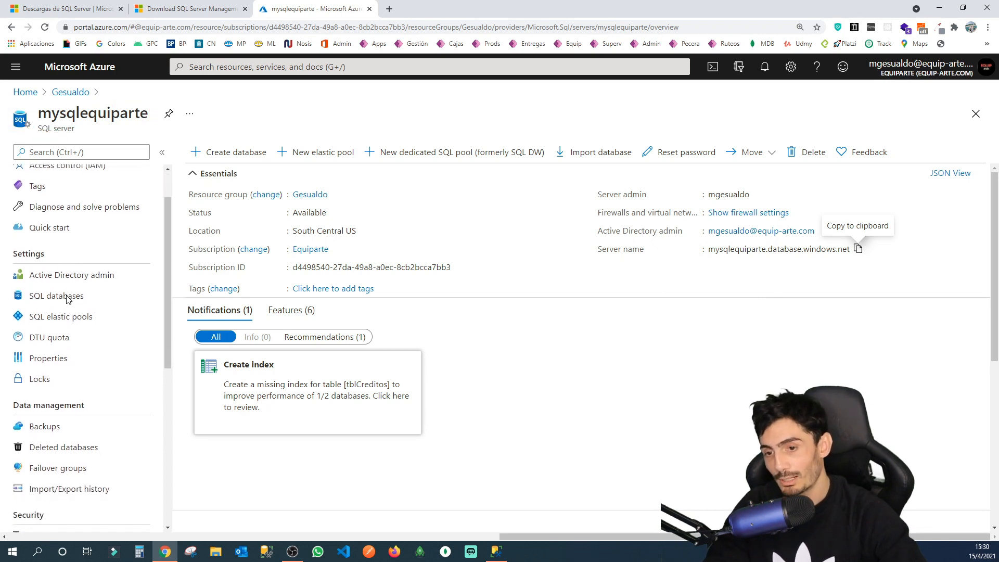
left_click_drag(8, 278, 100, 307)
key("Escape")
left_click(83, 297)
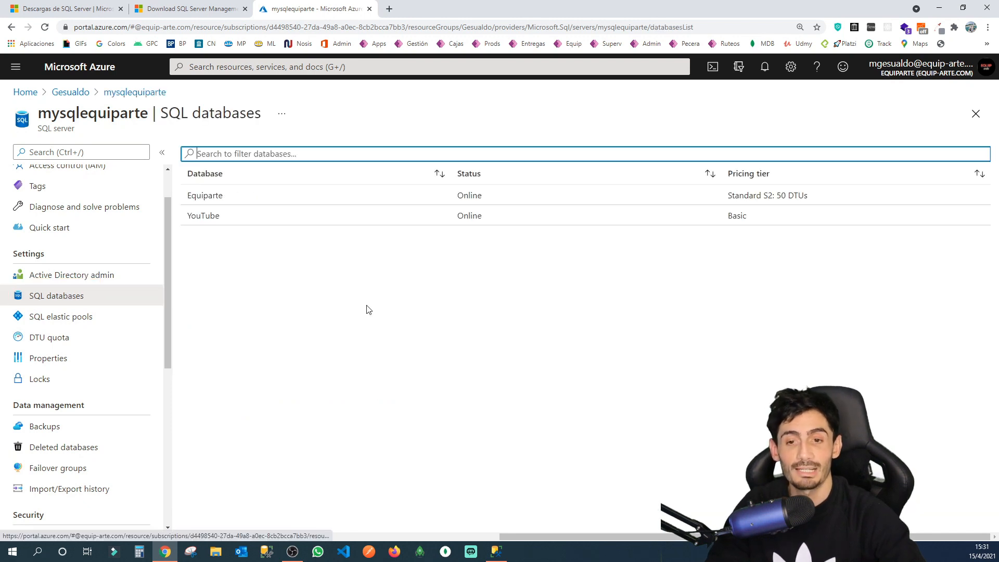
left_click_drag(178, 181, 247, 230)
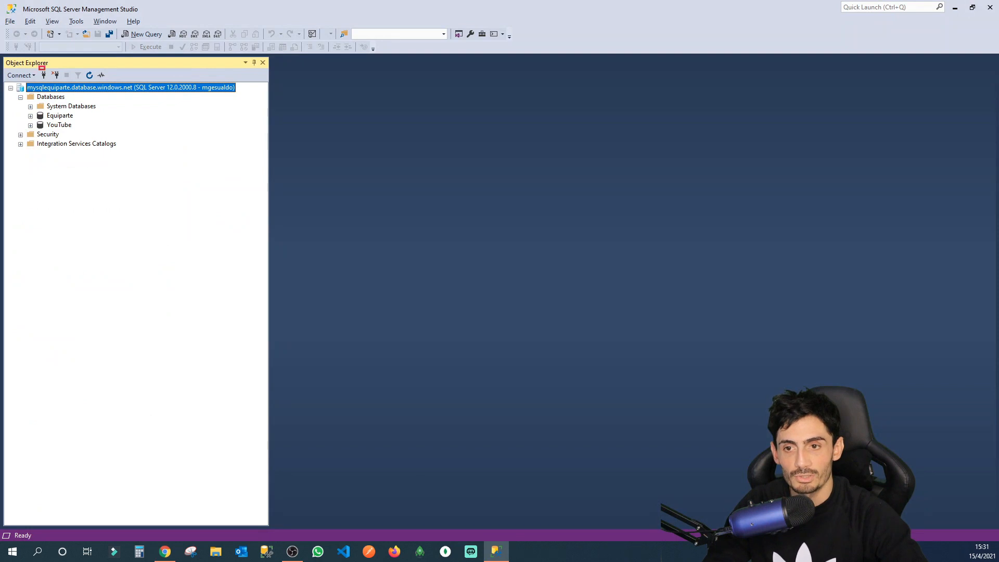
Step: Switch to SQL Server Management Studio and disconnect from the mysqlequiparte server
left_click_drag(40, 66, 64, 82)
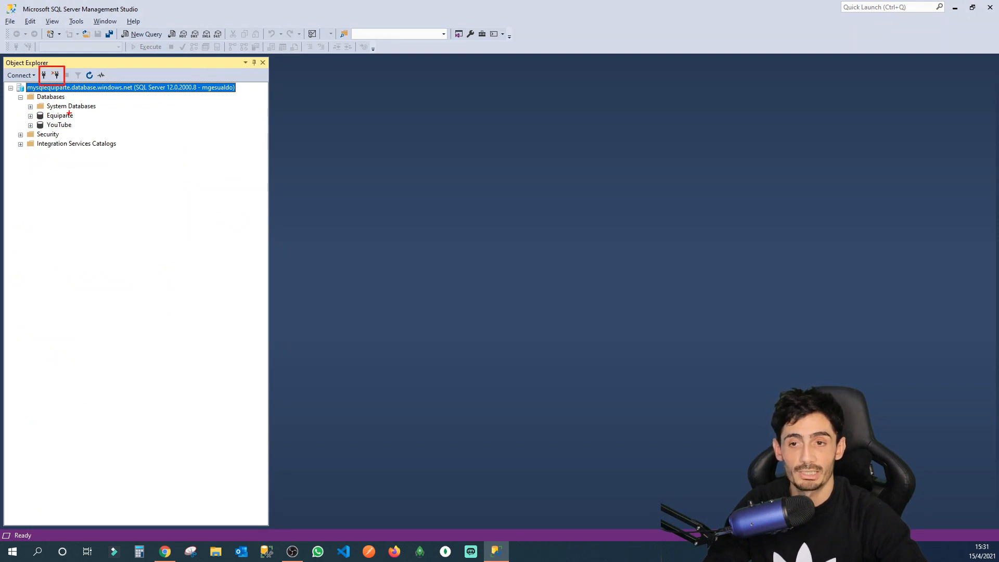
key("Escape")
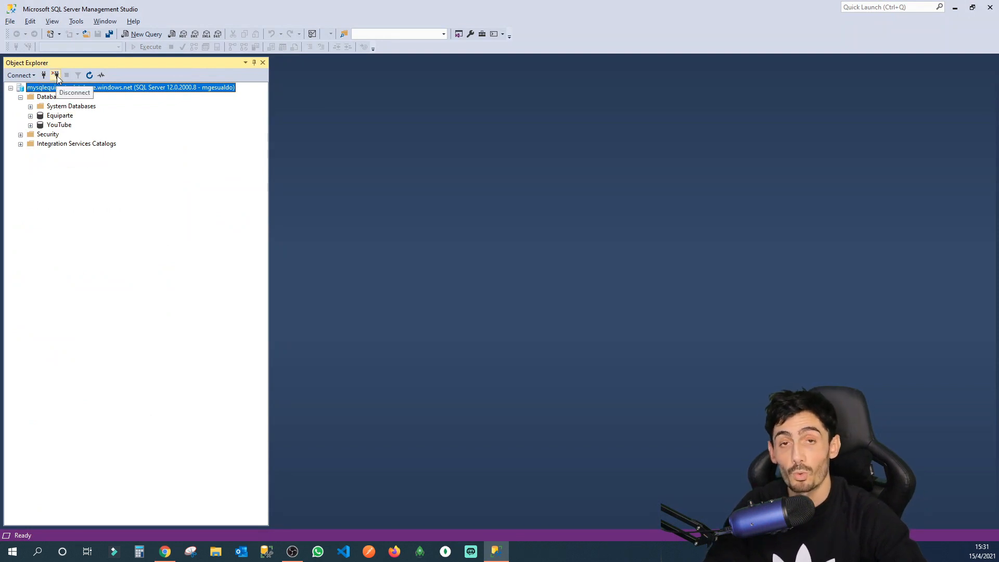
left_click(58, 76)
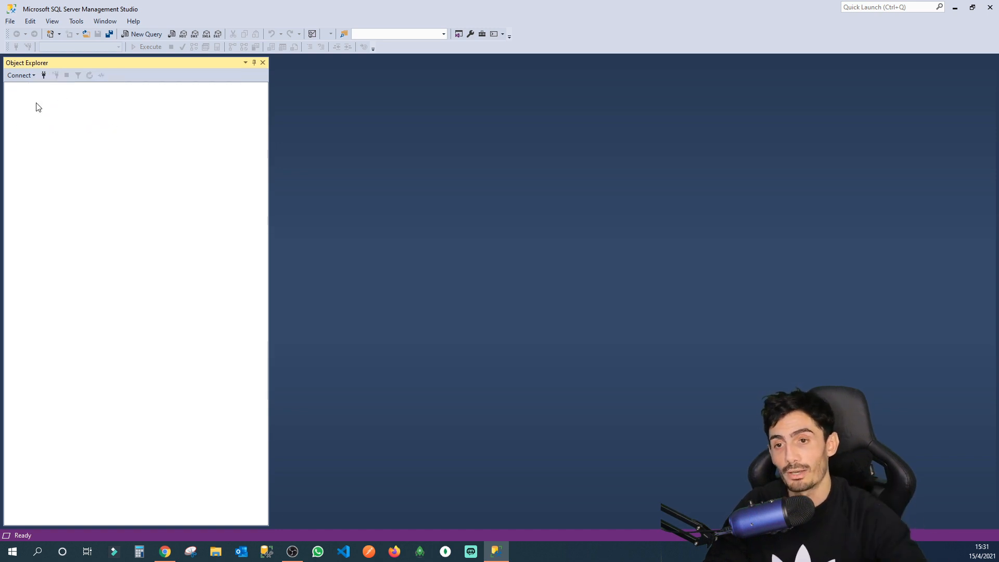
Step: Start a new connection to mysqlequiparte.database.windows.net with SQL Server Authentication and enter the login's password
left_click(43, 75)
left_click(525, 250)
type("*****")
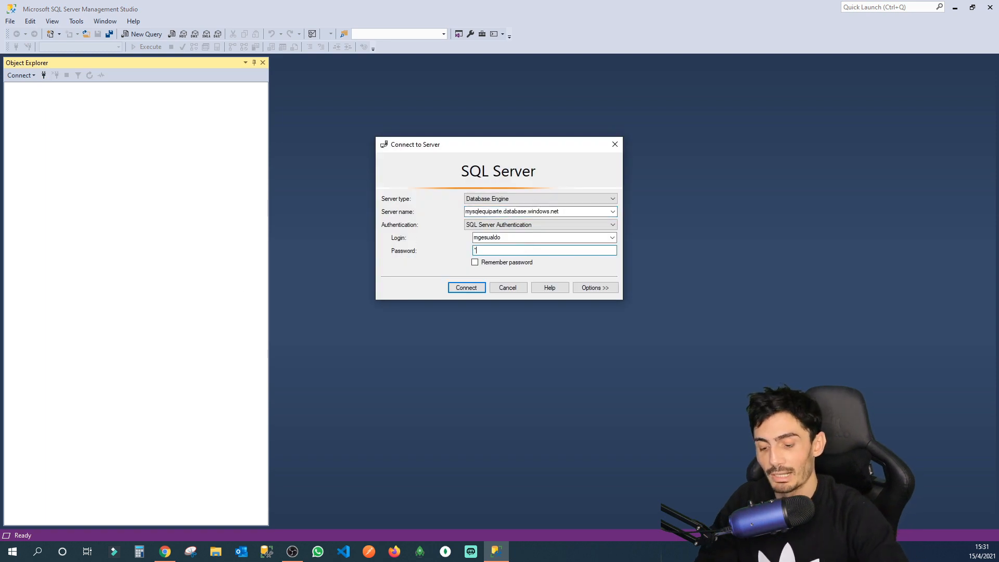
type("****")
Step: Set the connection's target database to YouTube in the connection properties and connect to the server
left_click_drag(572, 276, 623, 299)
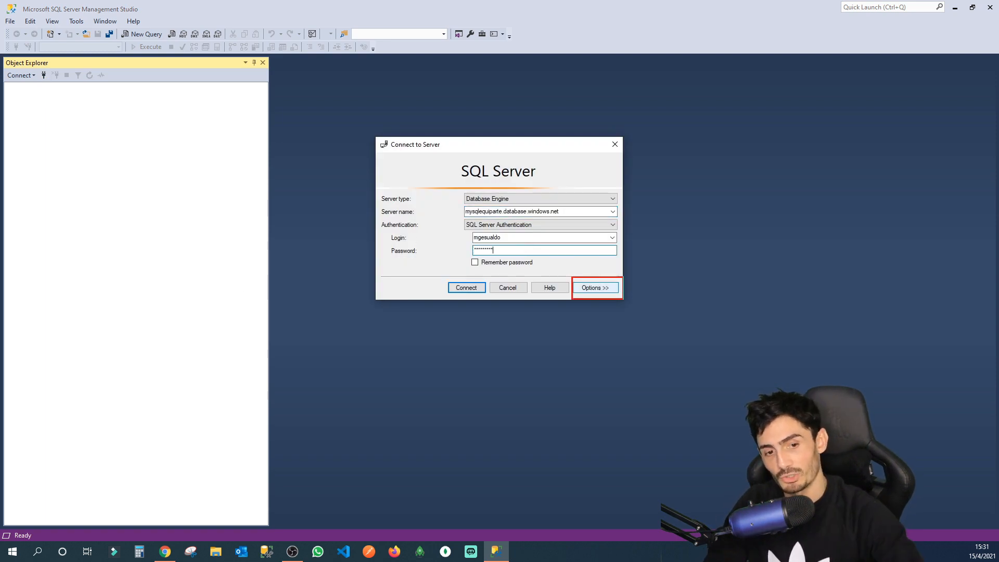
left_click(594, 287)
left_click_drag(383, 213, 443, 225)
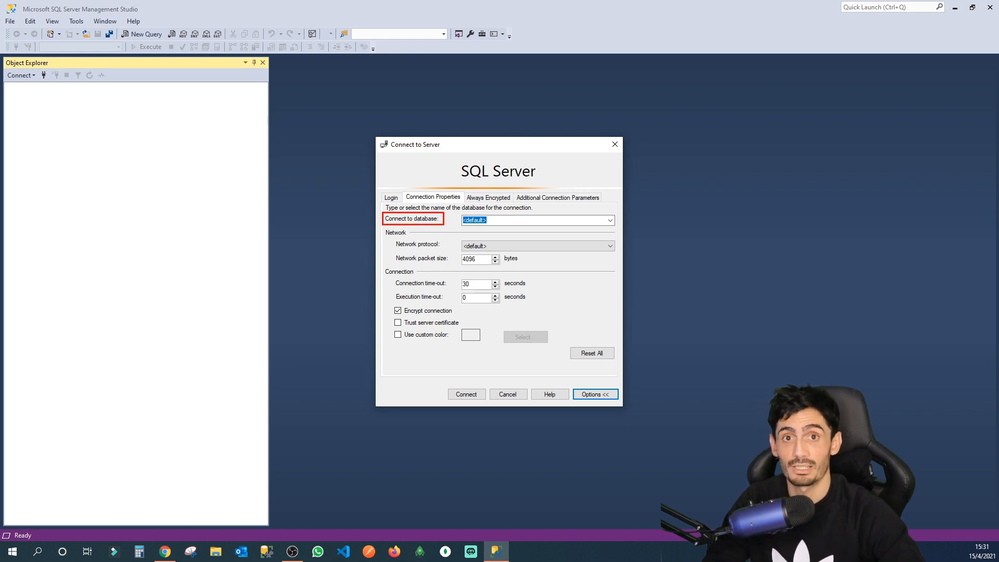
key("Escape")
left_click(510, 223)
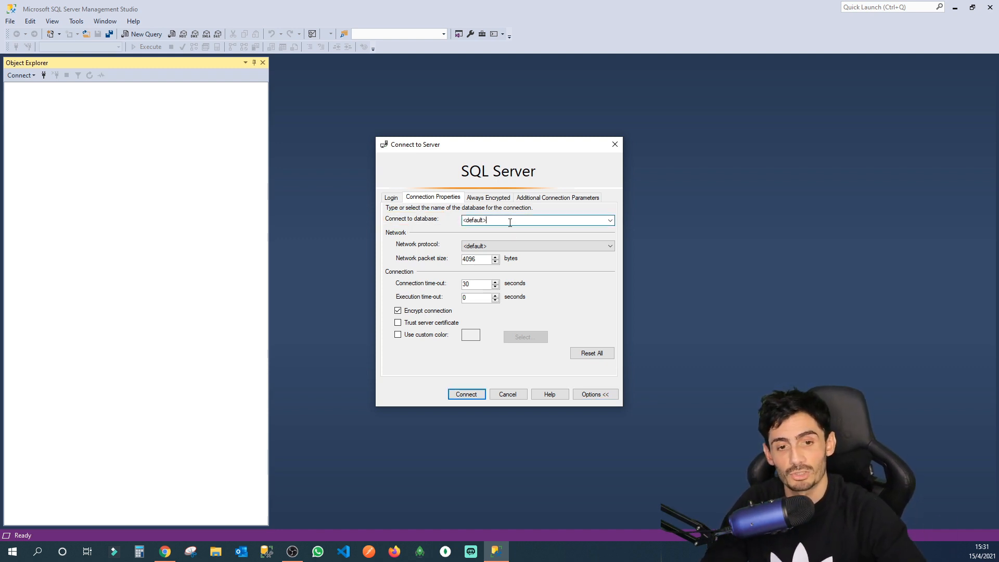
left_click_drag(510, 223, 447, 216)
type("Y")
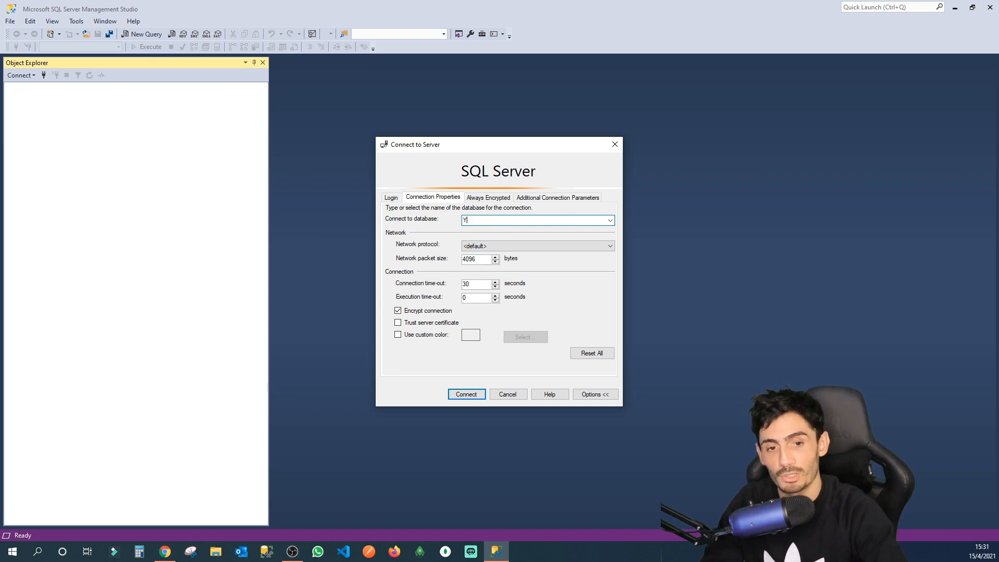
type("ouTube")
left_click(474, 392)
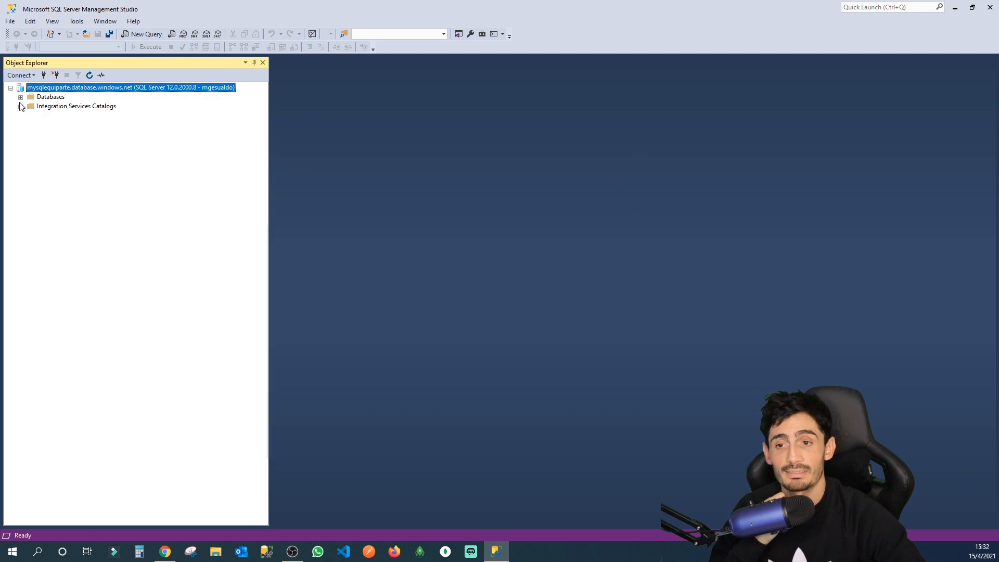
Step: Expand the Databases folder, the YouTube database and its Tables folder in the Object Explorer
left_click(20, 98)
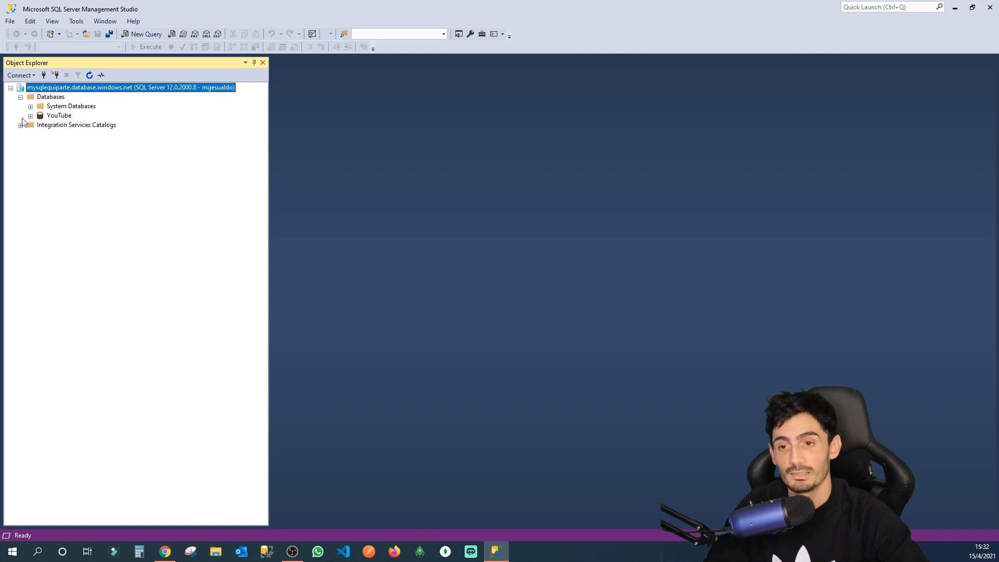
left_click(30, 116)
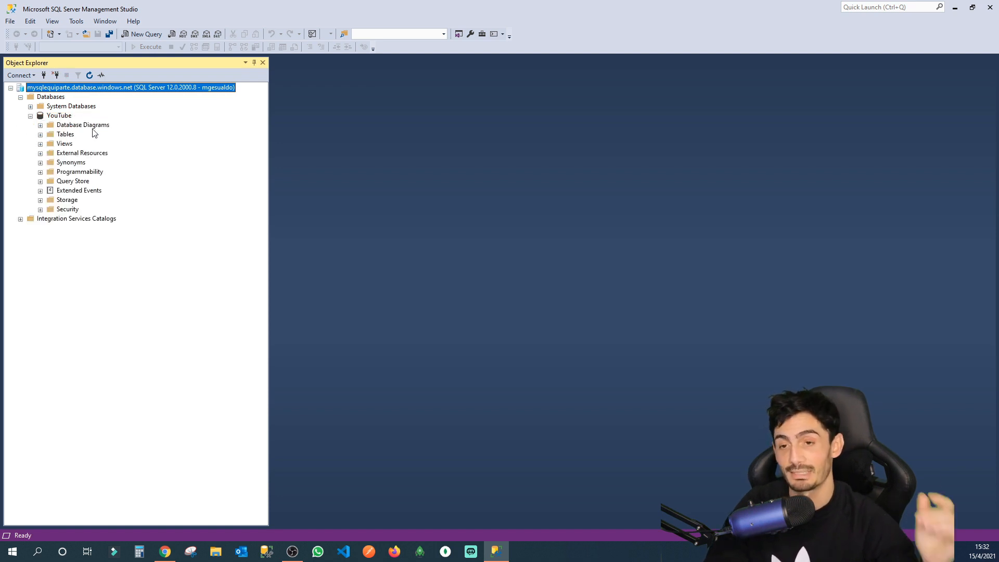
left_click(41, 134)
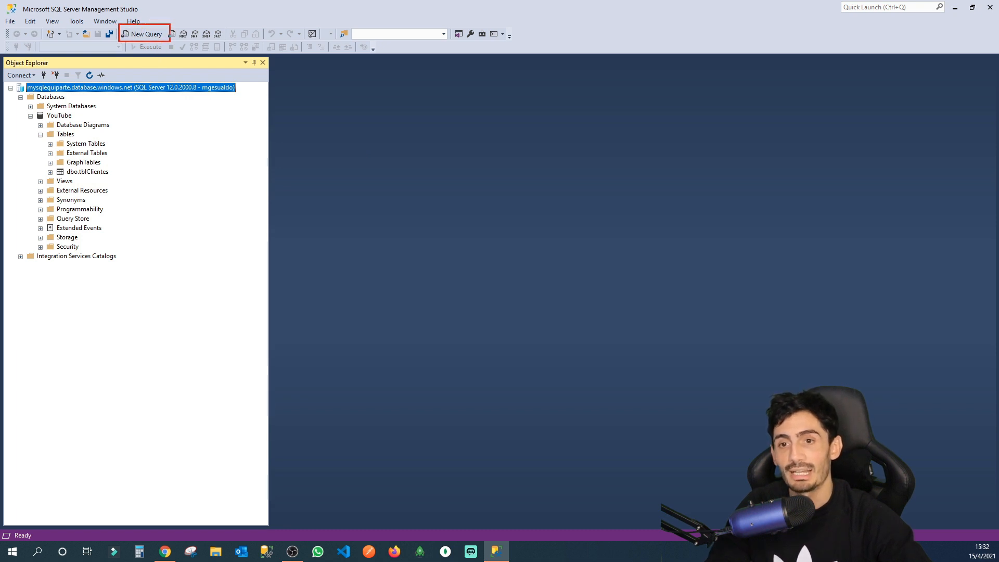
Step: Create a new query on the YouTube database, run SELECT * FROM tblClientes and enlarge the query text to 236 %
key("Escape")
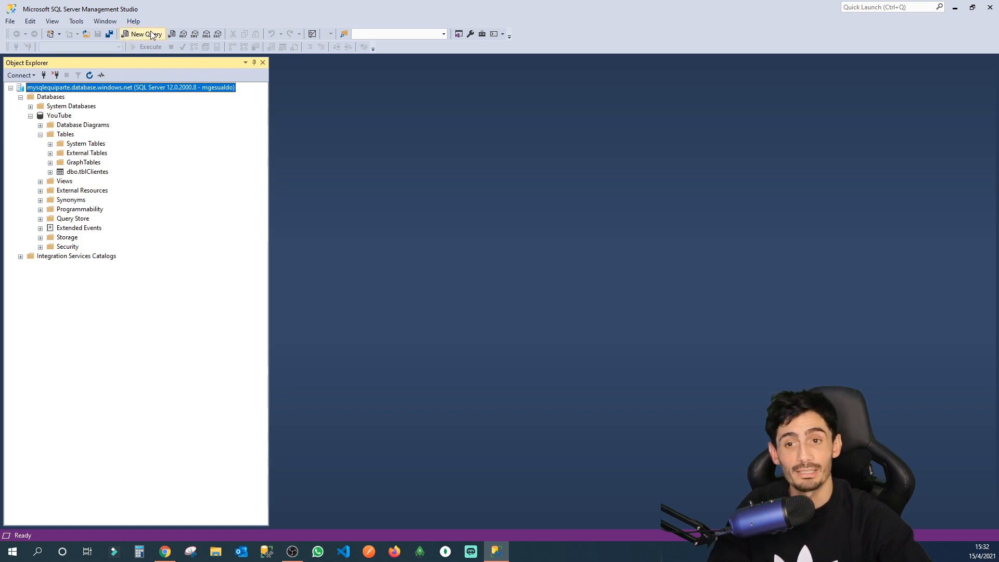
left_click(151, 33)
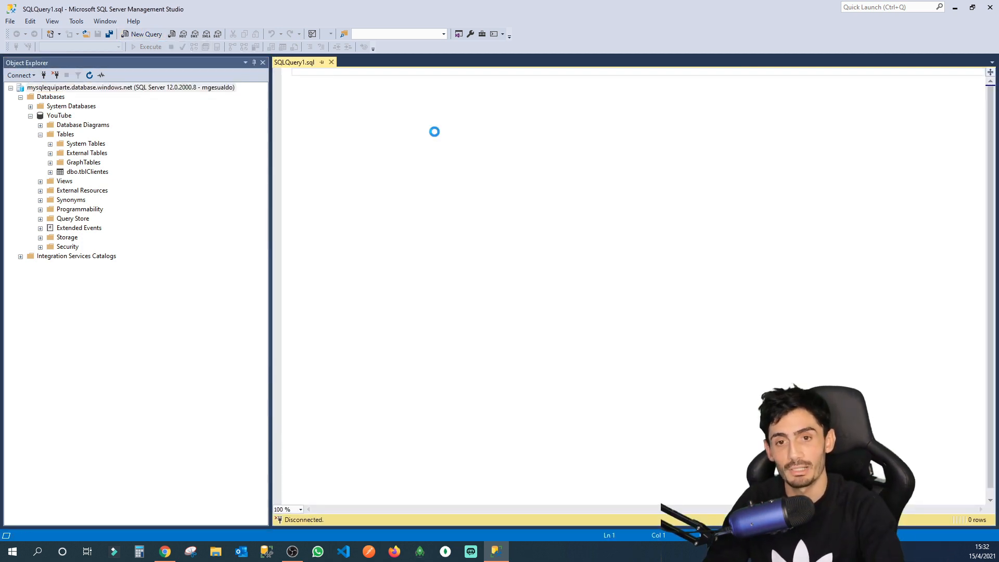
type("SELECT")
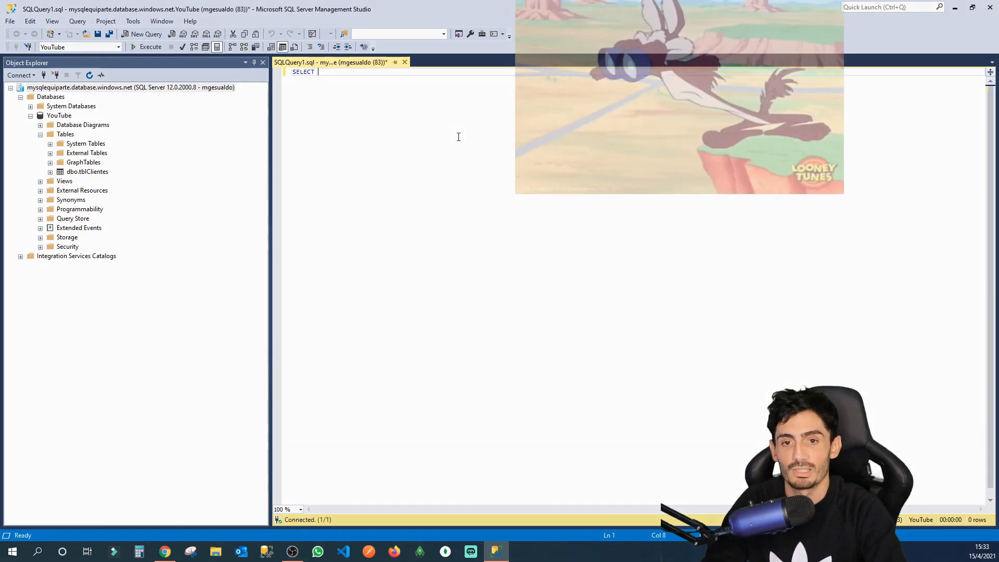
type(" * FROM tbl")
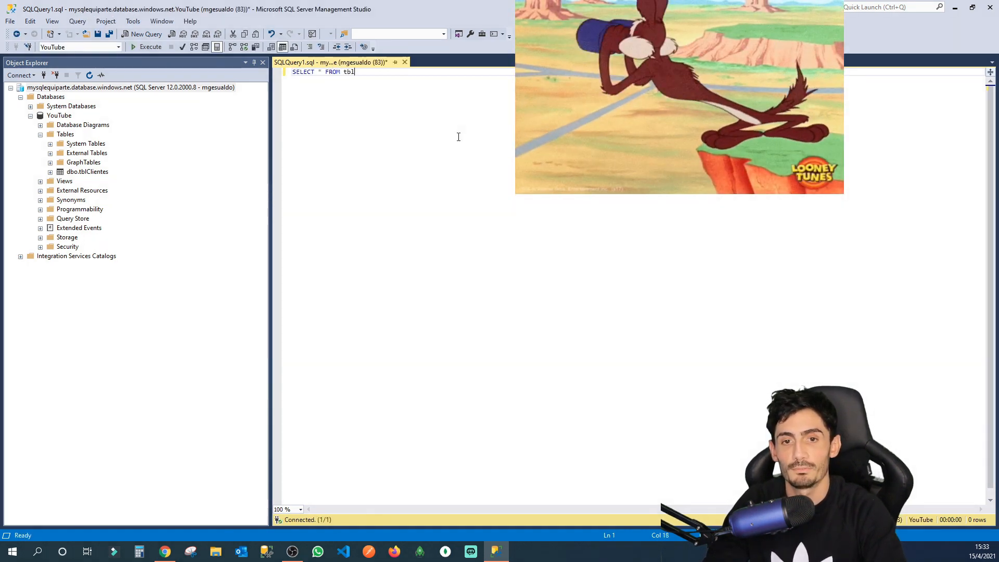
type("Clientes")
left_click(142, 46)
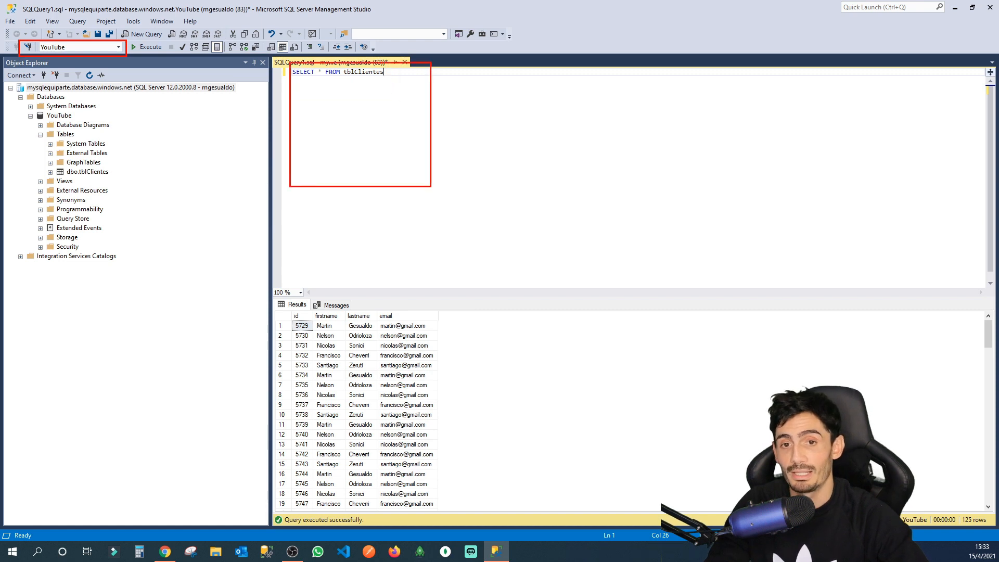
scroll(384, 75, "up", 9)
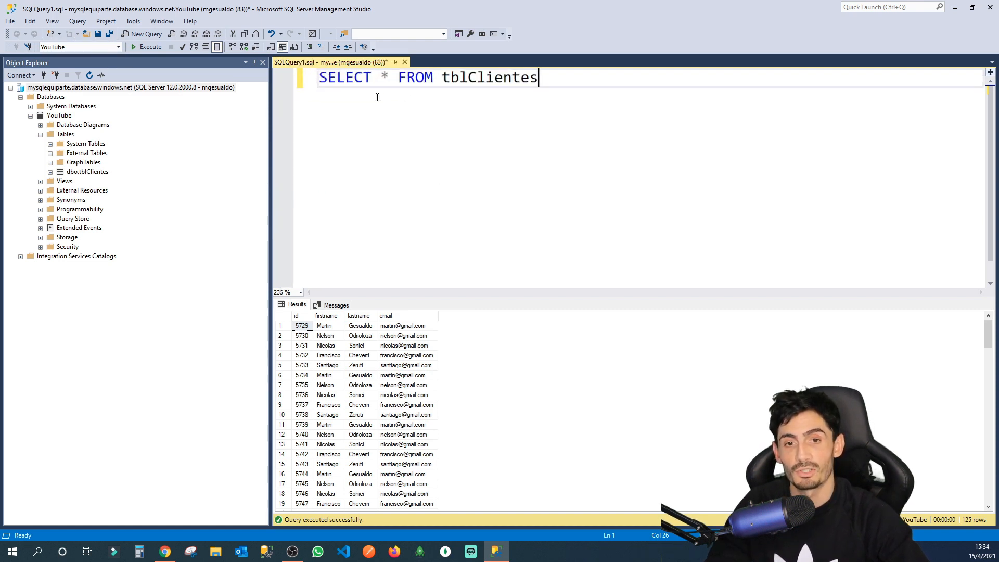
left_click(514, 76)
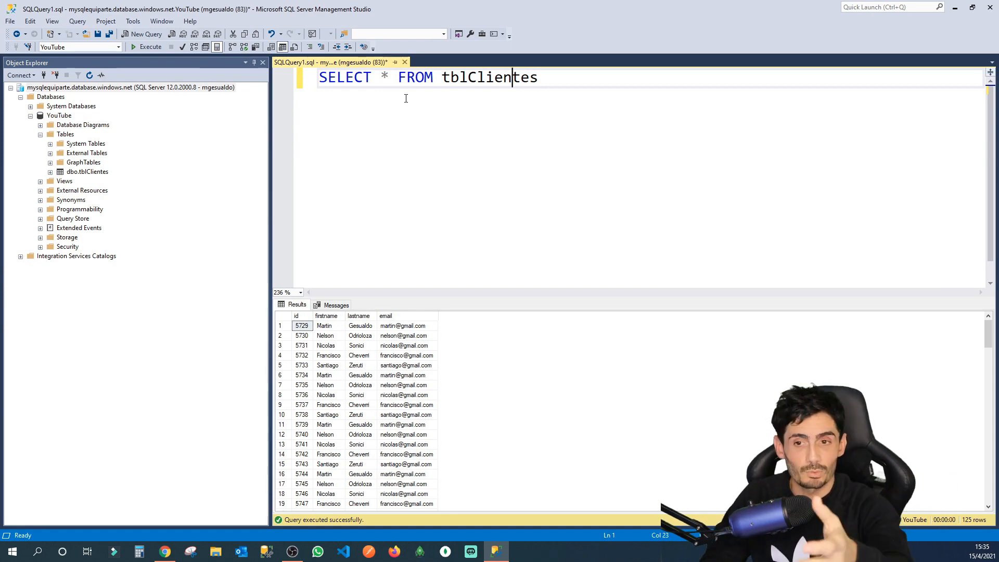
Step: Switch to the Azure portal and open the mysqlequiparte server's firewall settings from its overview
key("alt+Tab")
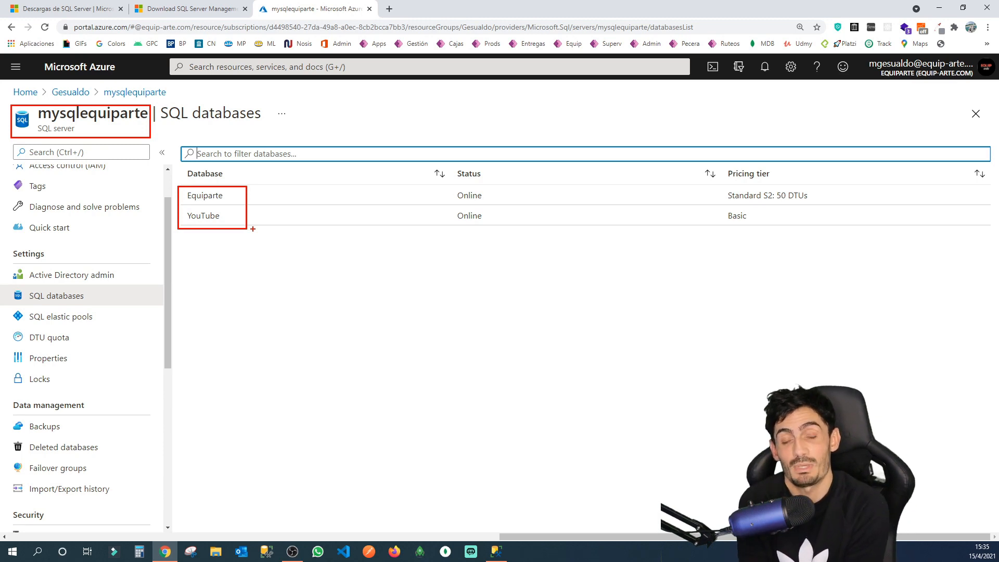
key("Escape")
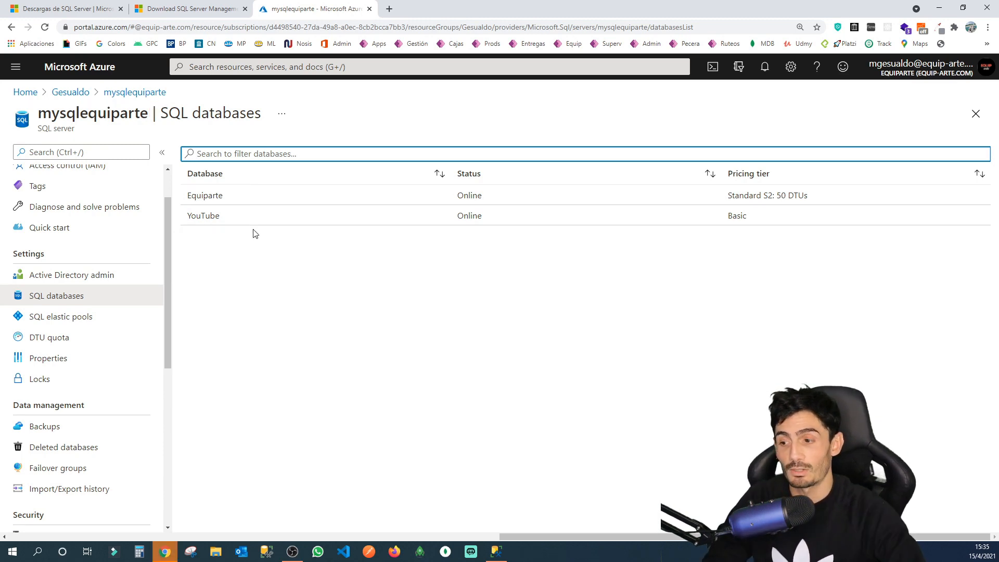
key("alt+Tab")
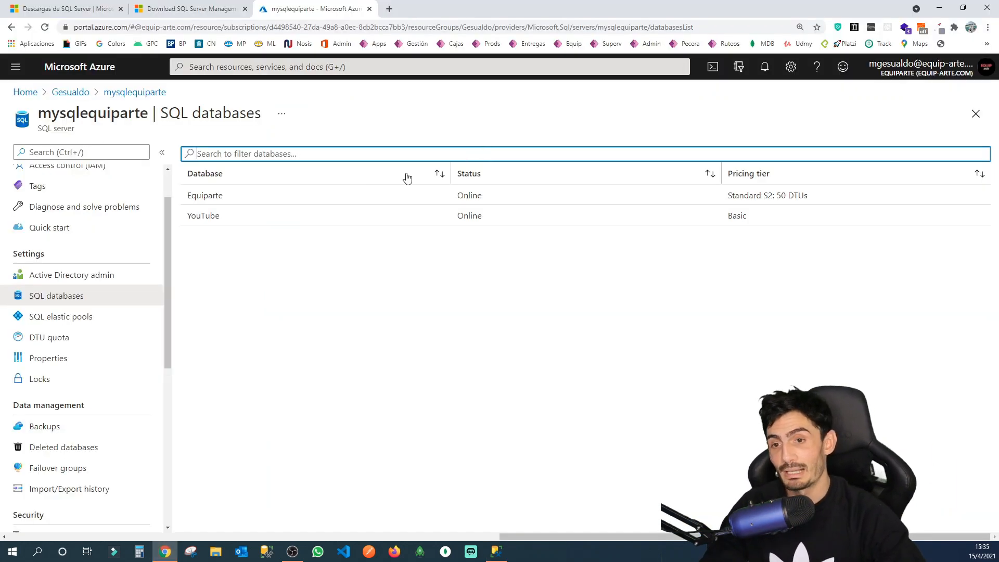
scroll(67, 217, "up", 2)
left_click(43, 177)
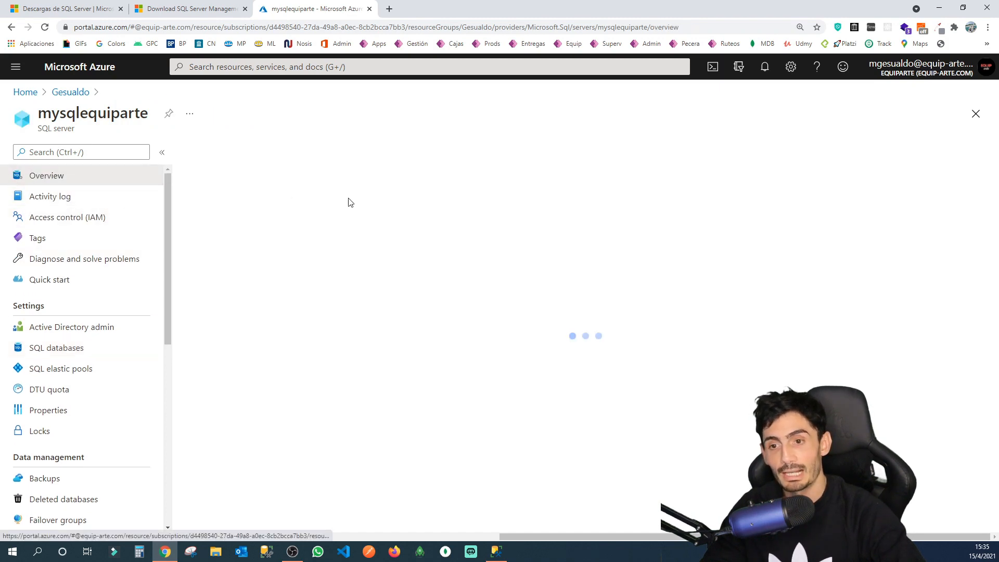
mouse_move(581, 205)
left_mouse_down()
mouse_move(669, 230)
mouse_move(818, 224)
left_mouse_up()
key("Escape")
left_click(778, 214)
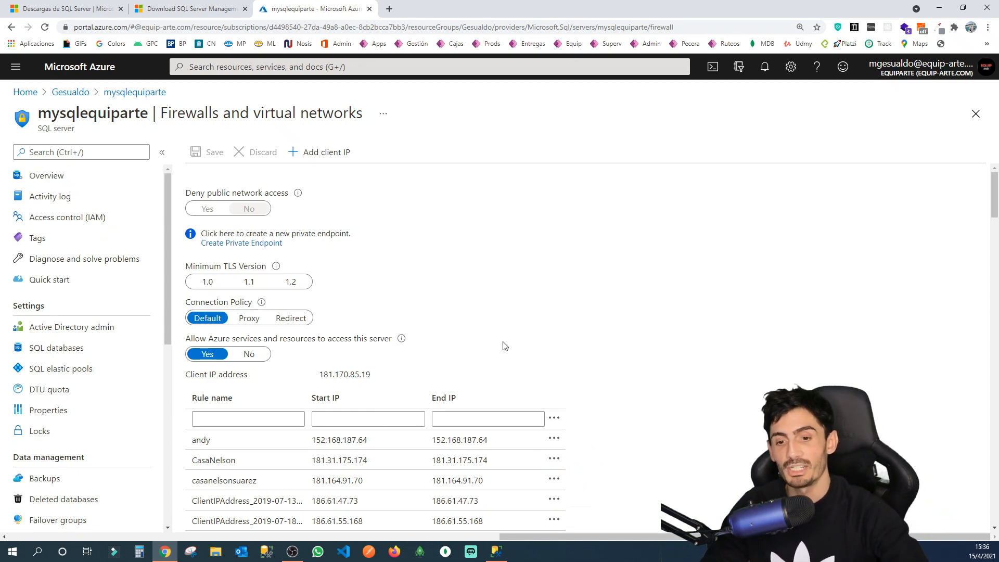
Step: Look through the server's firewall rules and search them for the current client IP address
scroll(502, 346, "down", 7)
scroll(328, 335, "down", 2)
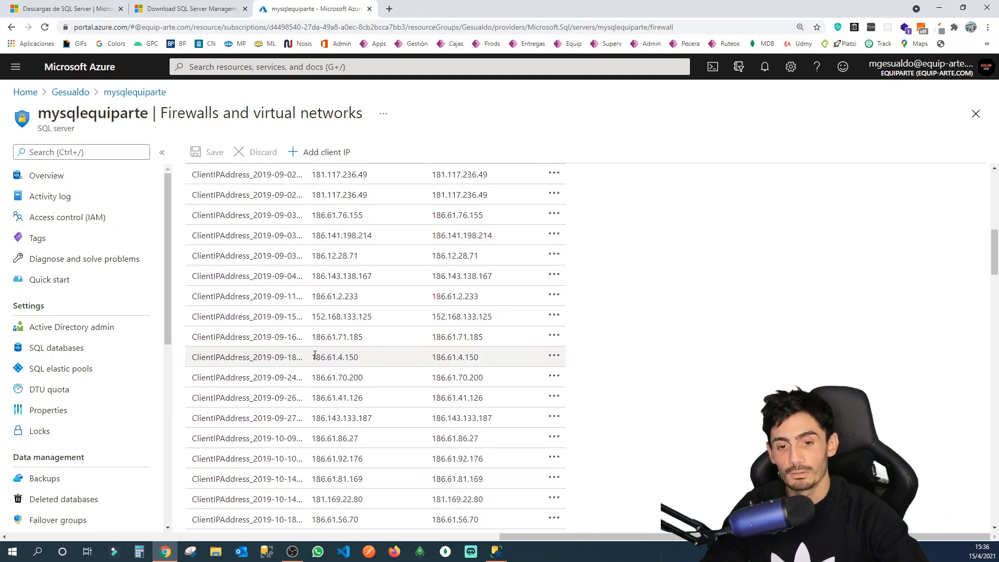
scroll(404, 328, "down", 1)
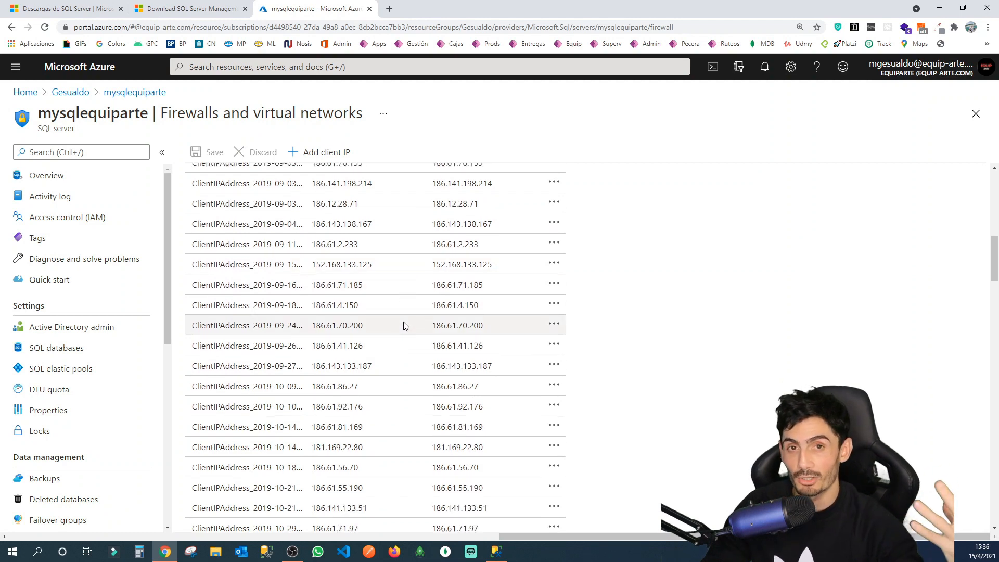
scroll(404, 325, "up", 10)
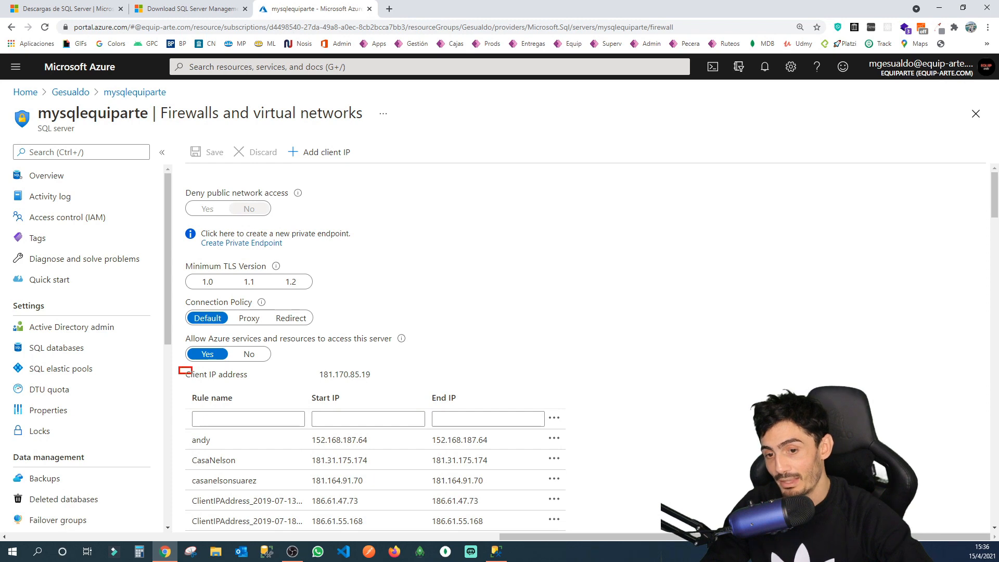
left_click_drag(178, 366, 413, 387)
mouse_move(314, 366)
left_mouse_down()
mouse_move(394, 380)
mouse_move(322, 376)
left_mouse_up()
key("Escape")
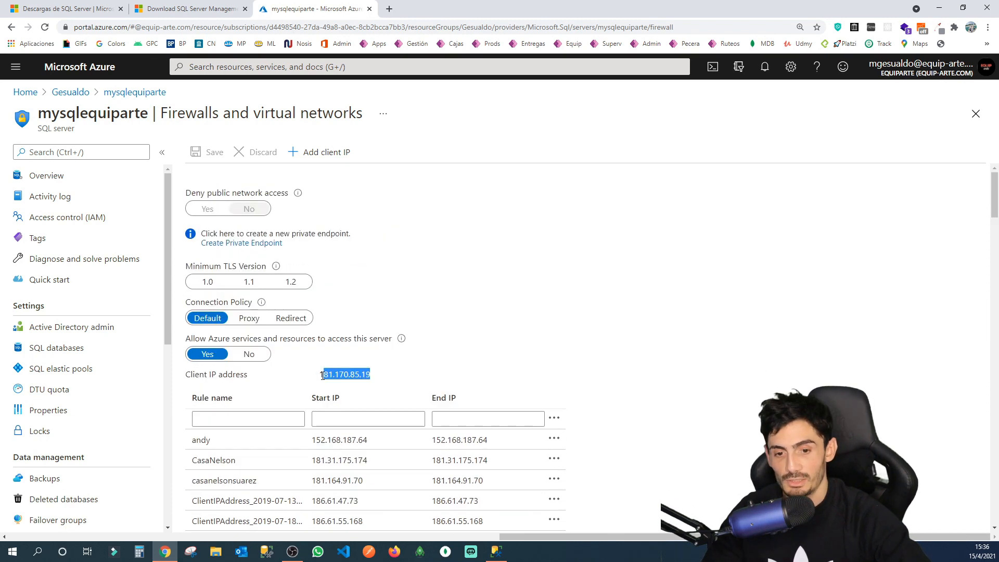
key("ctrl+f")
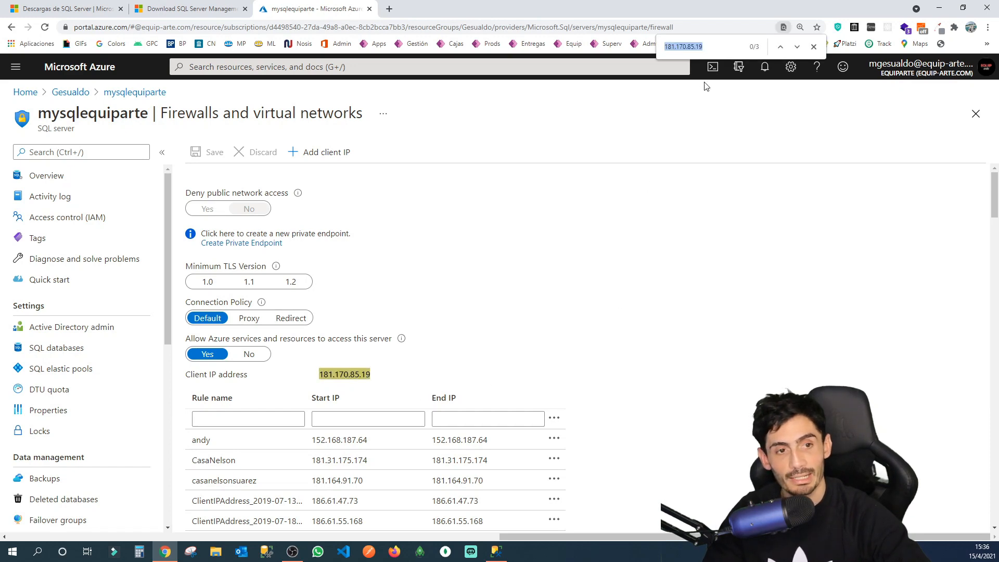
key("Return")
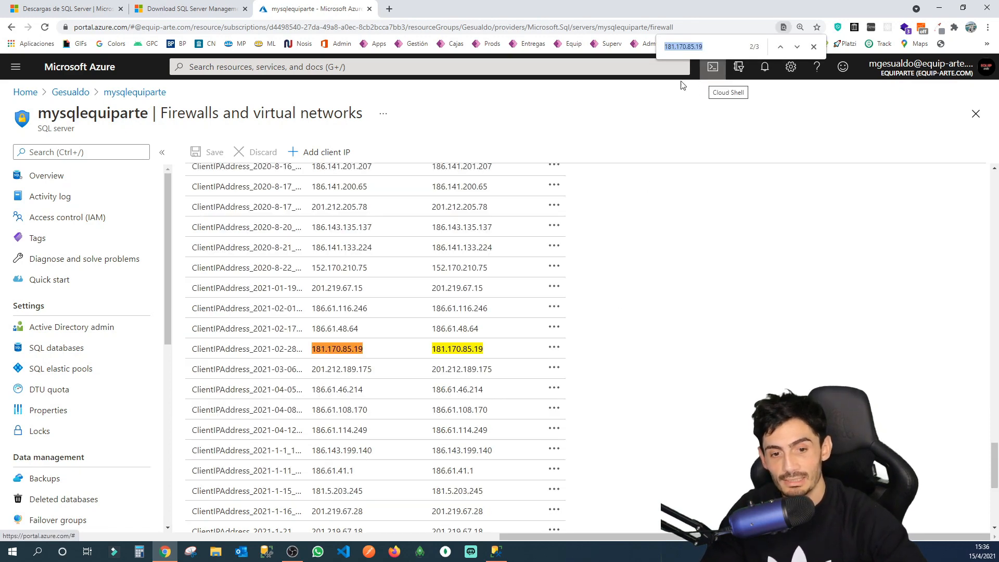
Step: Delete the firewall rule for the current client IP address and save the server's firewall rules
left_click(554, 348)
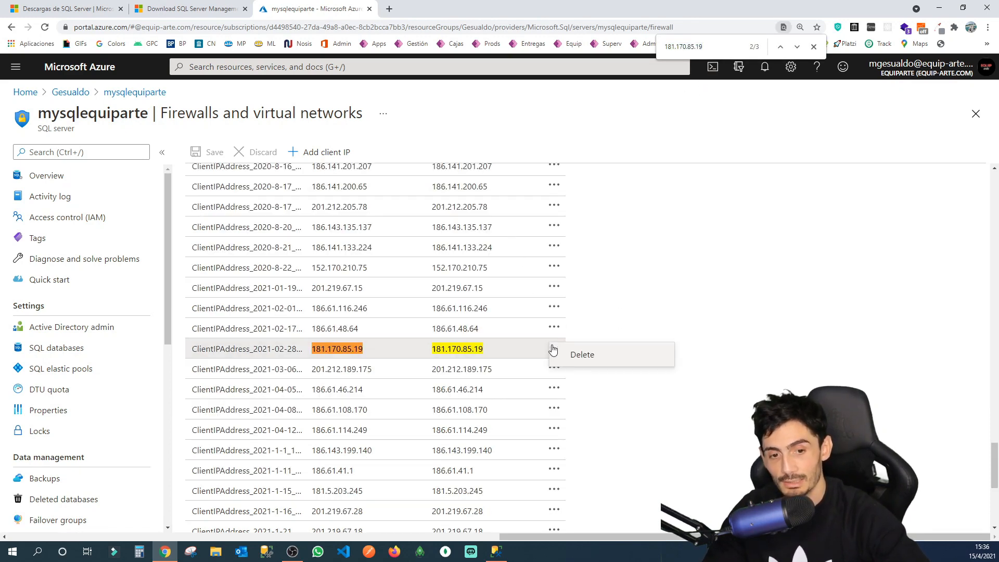
left_click(592, 360)
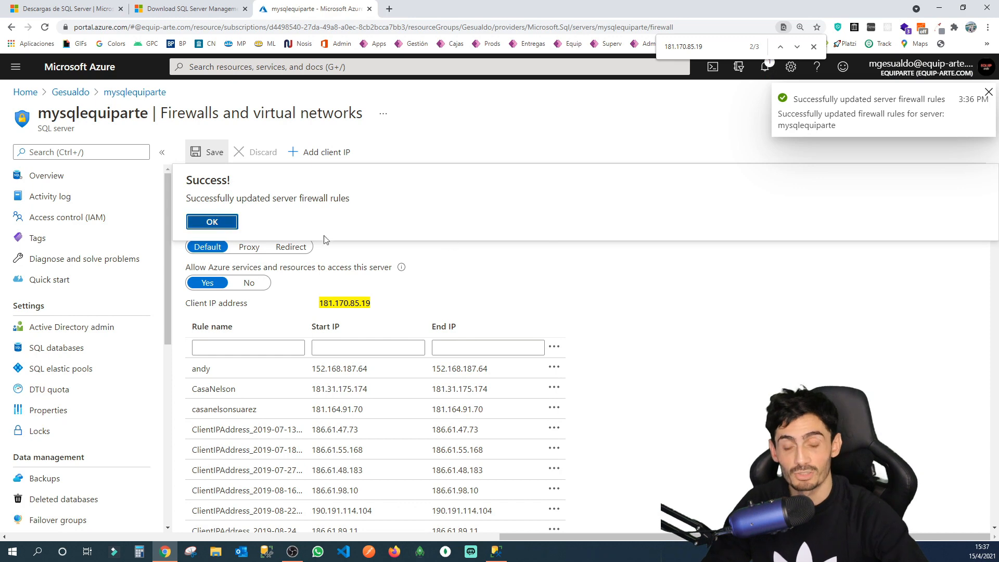
left_click(212, 221)
Step: Switch to SQL Server Management Studio, disconnect from mysqlequiparte and try to reconnect with SQL Server Authentication, entering the login's password
left_click(496, 551)
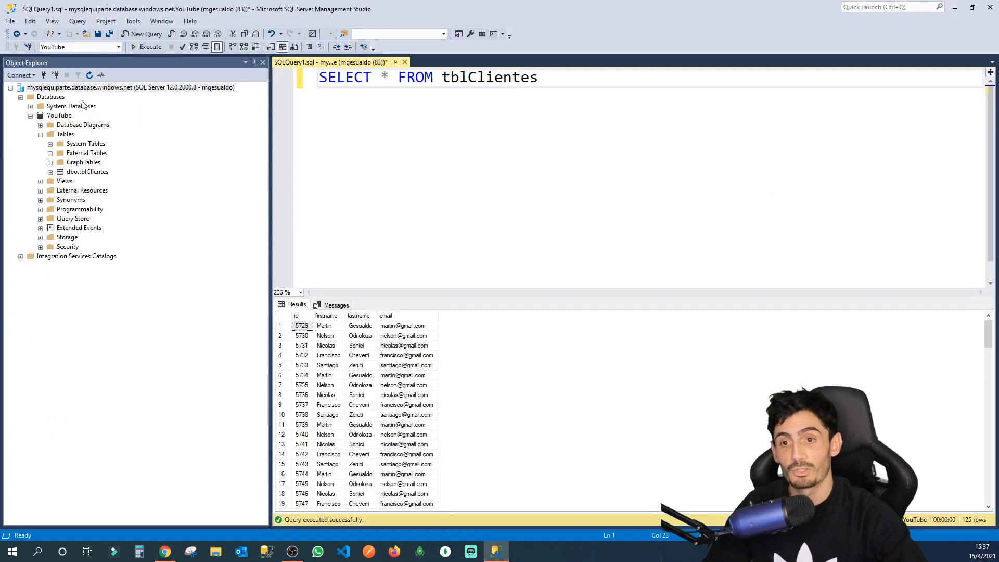
left_click(56, 75)
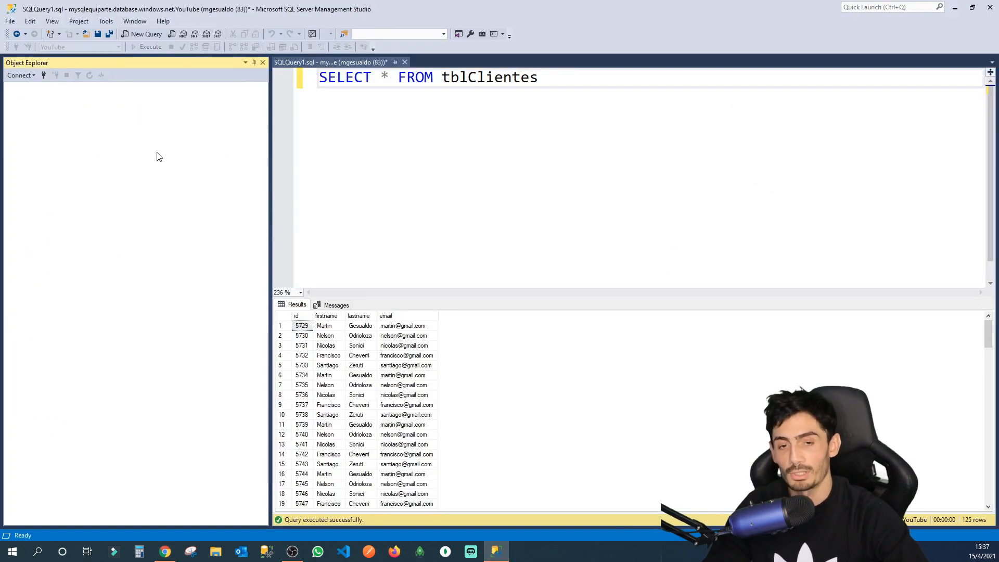
left_click(43, 75)
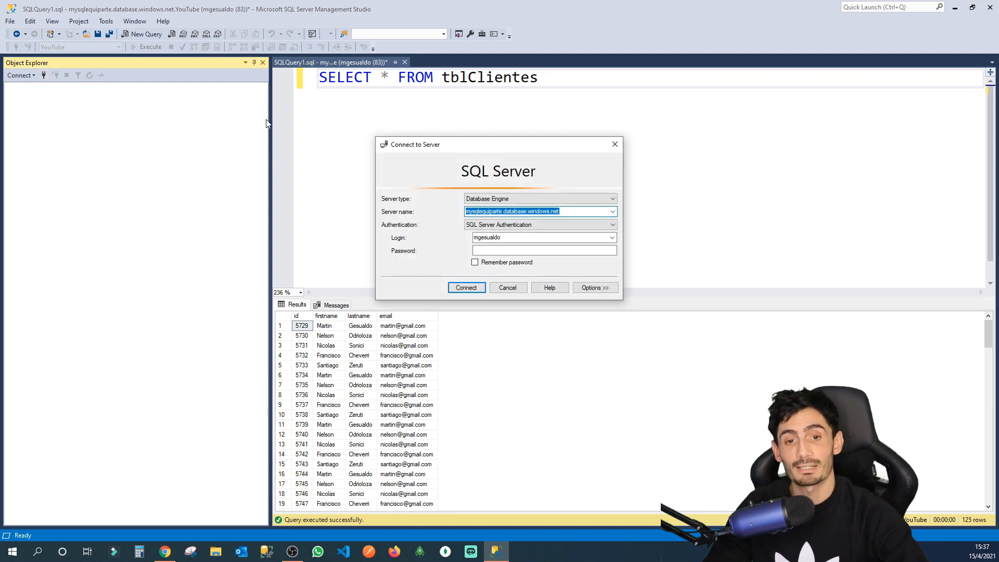
left_click(557, 252)
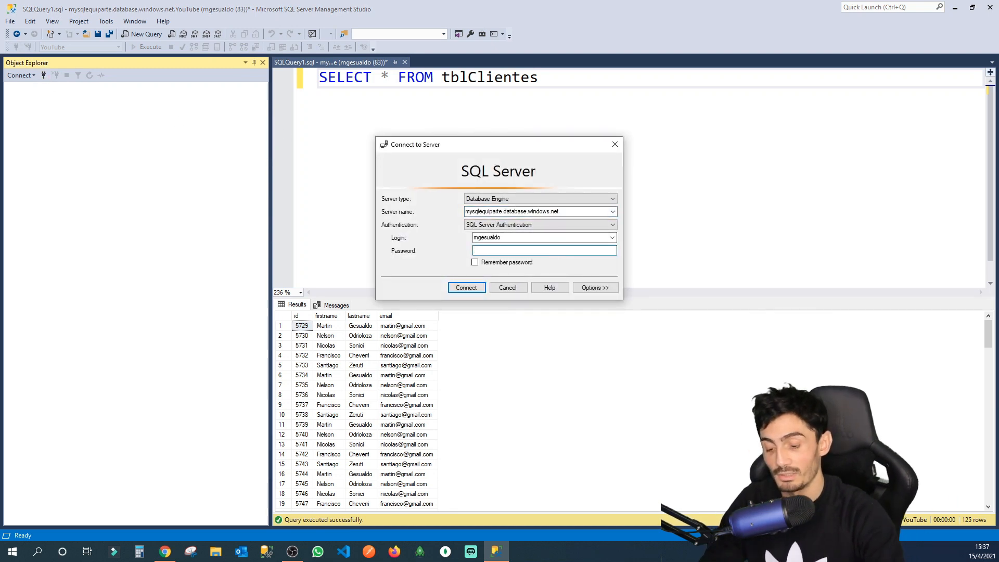
type("*****")
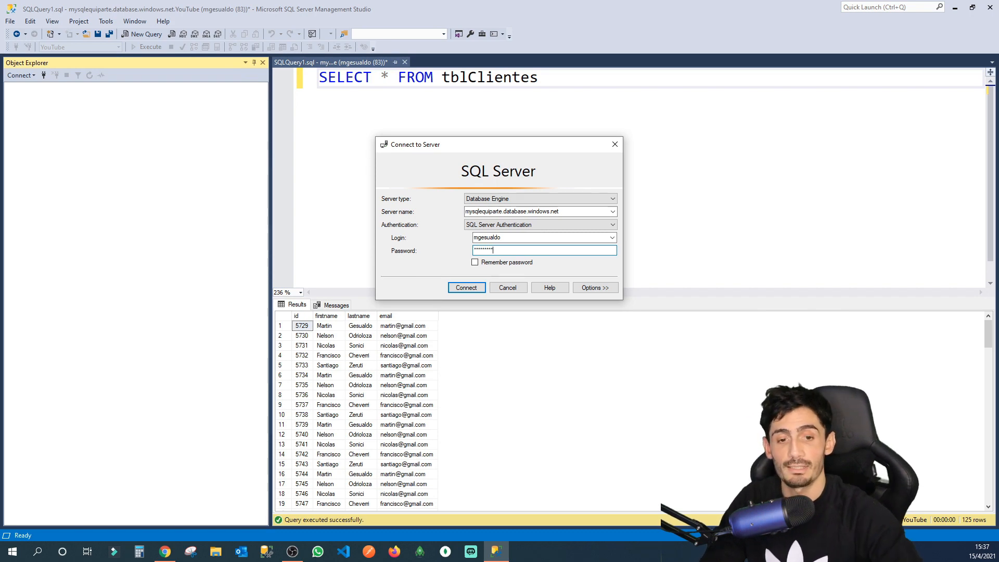
left_click(470, 291)
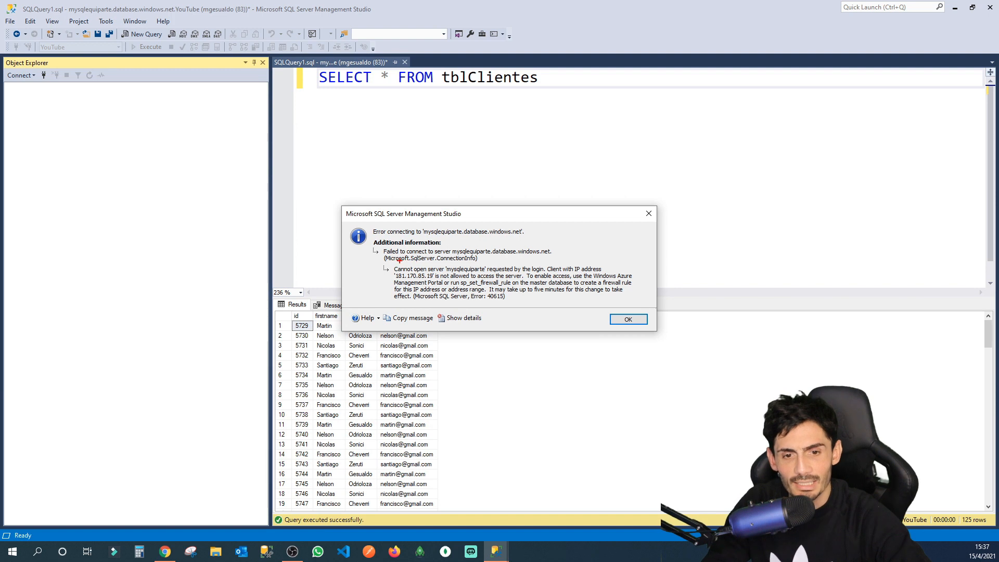
mouse_move(396, 260)
left_mouse_down()
mouse_move(454, 273)
mouse_move(504, 276)
mouse_move(518, 264)
mouse_move(602, 274)
left_mouse_up()
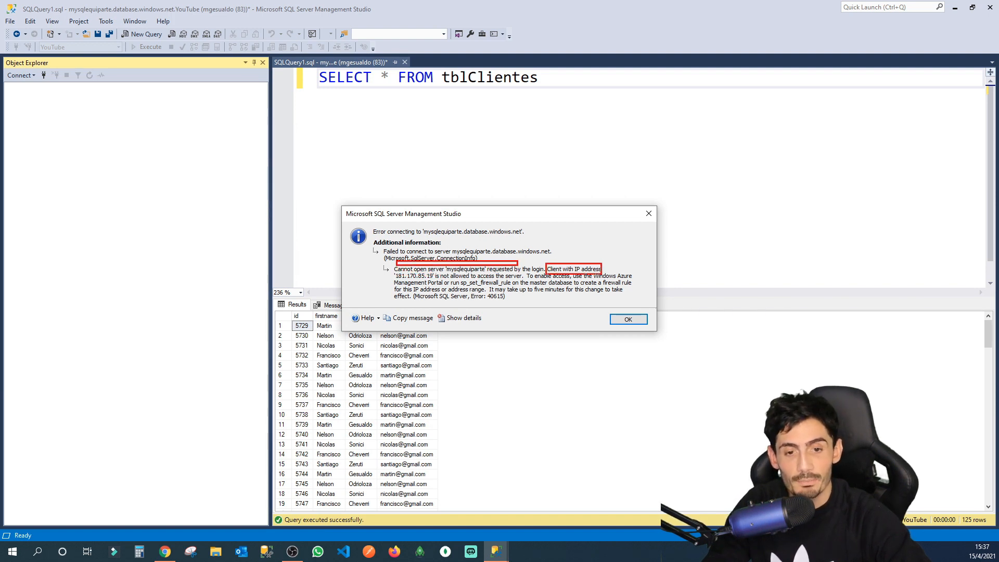
Step: Examine the client IP address and firewall instructions in the connection error, and dismiss the message
left_click_drag(395, 272, 428, 280)
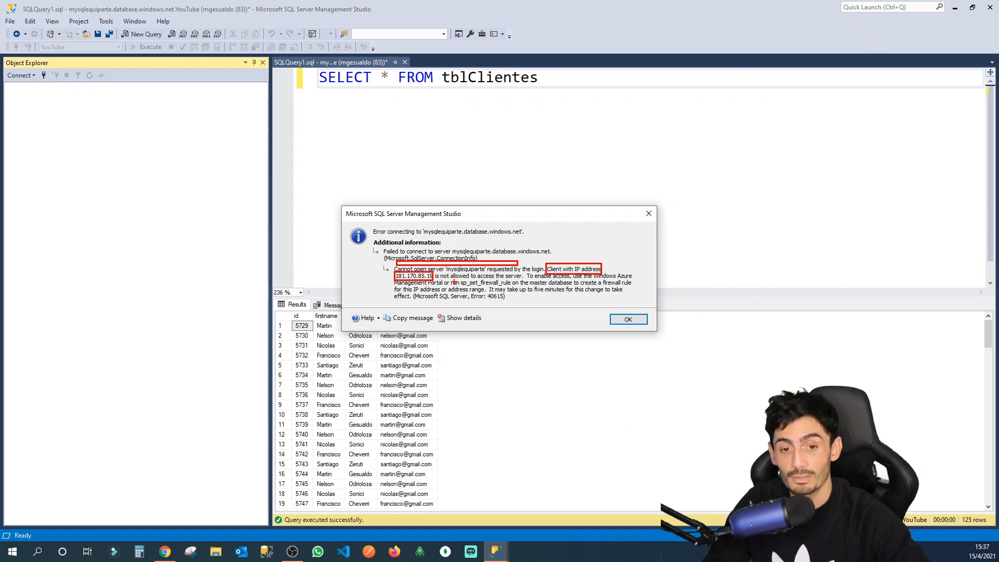
left_click_drag(448, 276, 524, 285)
key("Escape")
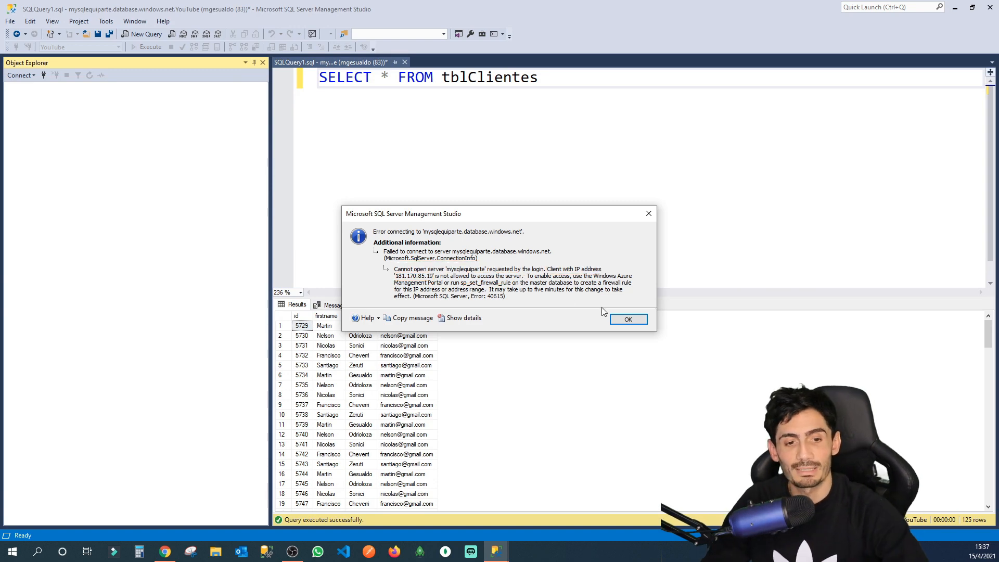
left_click(628, 319)
Step: Switch to the Azure portal, add the current client IP address as a firewall rule for mysqlequiparte, and save the rules
key("alt+Tab")
scroll(482, 285, "up", 1)
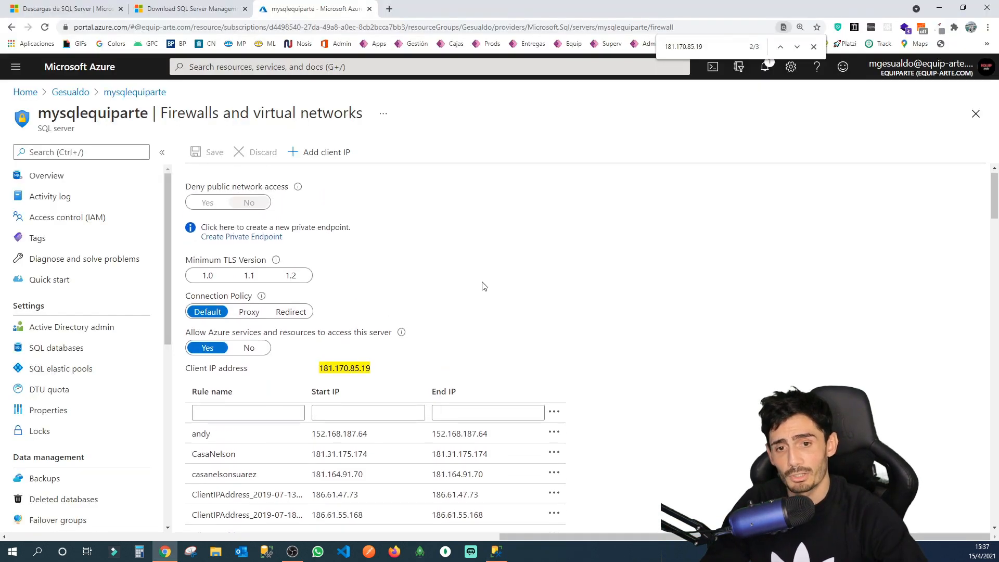
left_click_drag(285, 134, 360, 170)
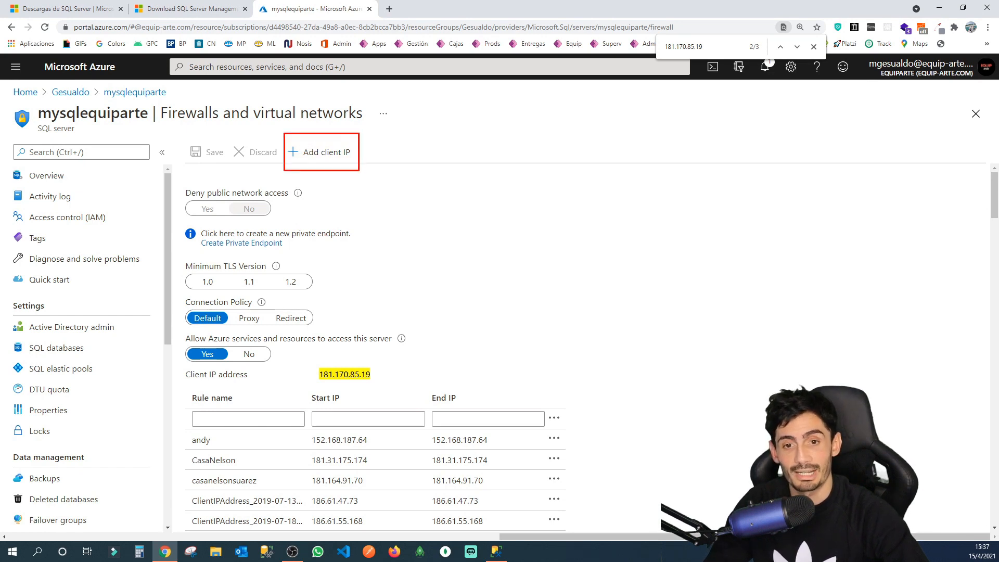
left_click(333, 152)
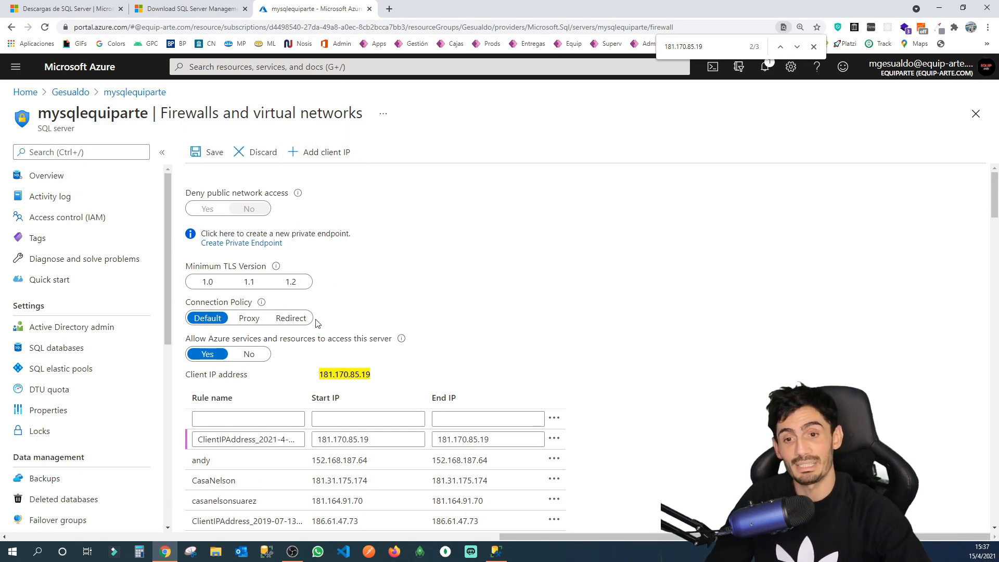
left_click_drag(176, 427, 562, 450)
left_click(211, 152)
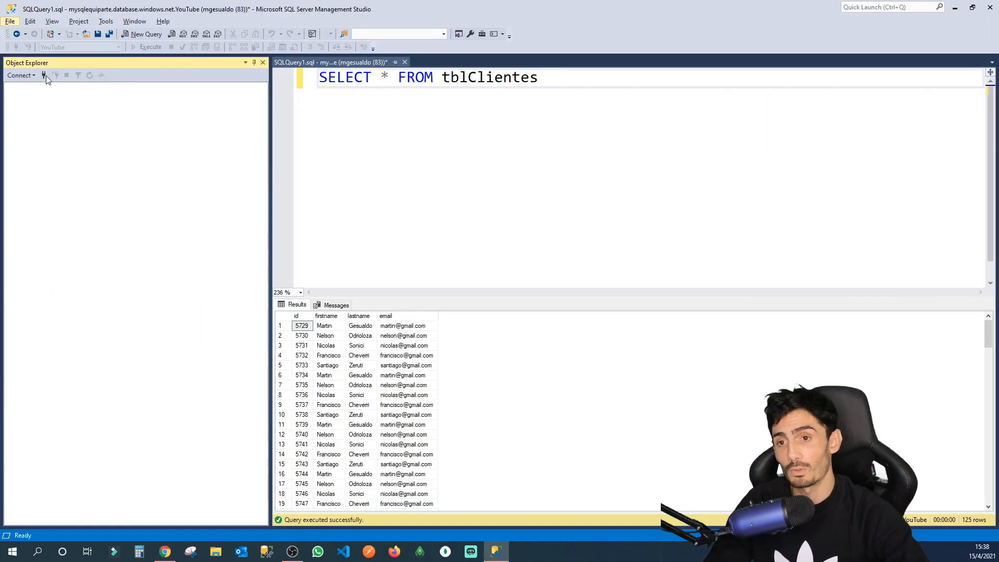
Step: Switch to SQL Server Management Studio and connect to mysqlequiparte.database.windows.net with SQL Server Authentication, entering the login's password
left_click(44, 75)
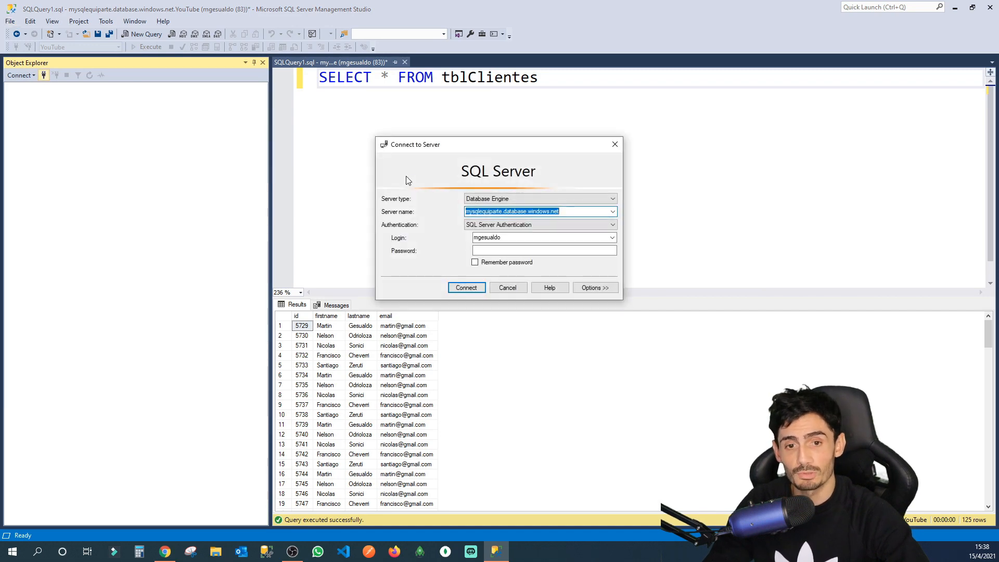
left_click(504, 252)
type("*")
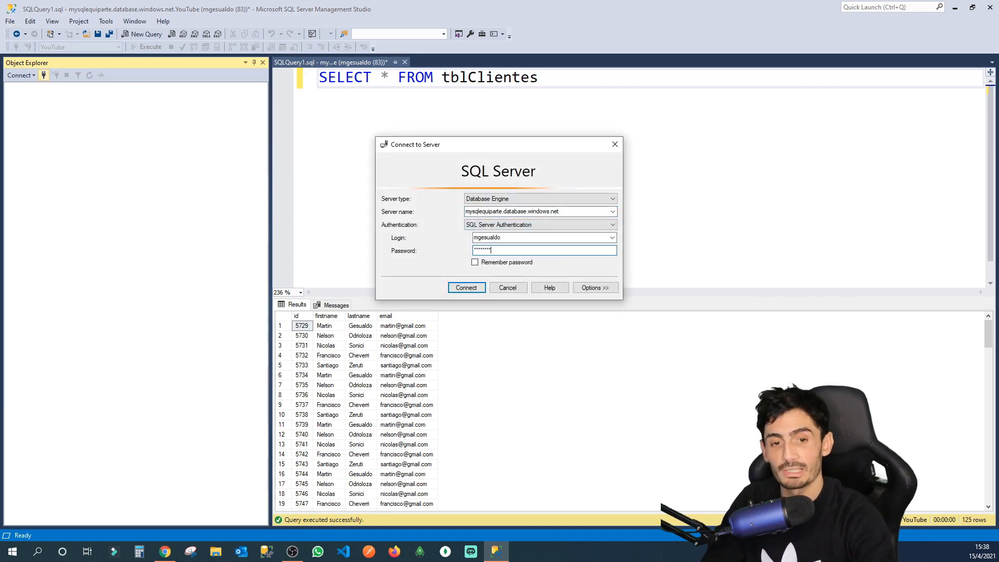
key("Return")
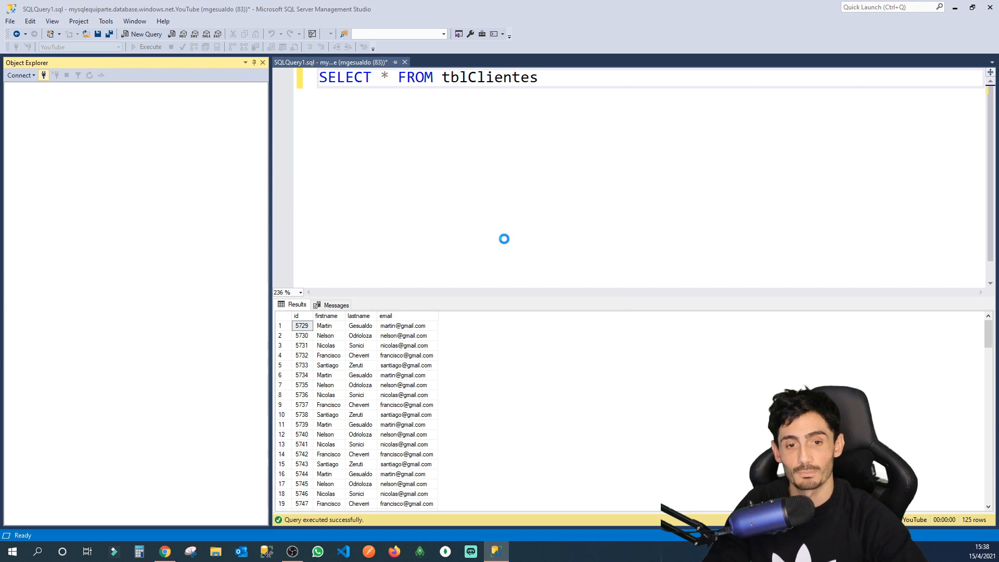
Step: Select the whole SELECT * FROM tblClientes statement and execute it against the YouTube database
left_click_drag(552, 74, 316, 72)
left_click(153, 48)
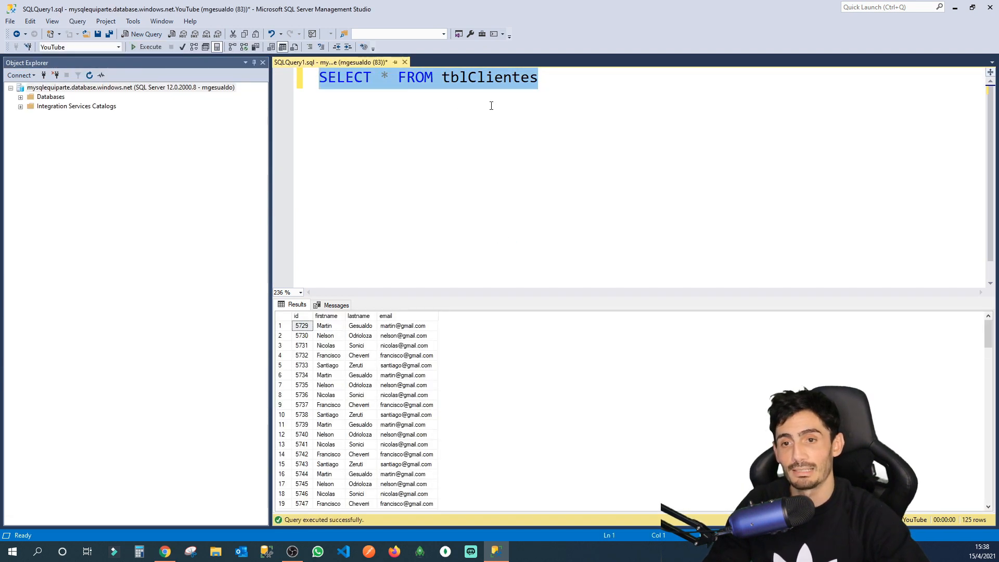